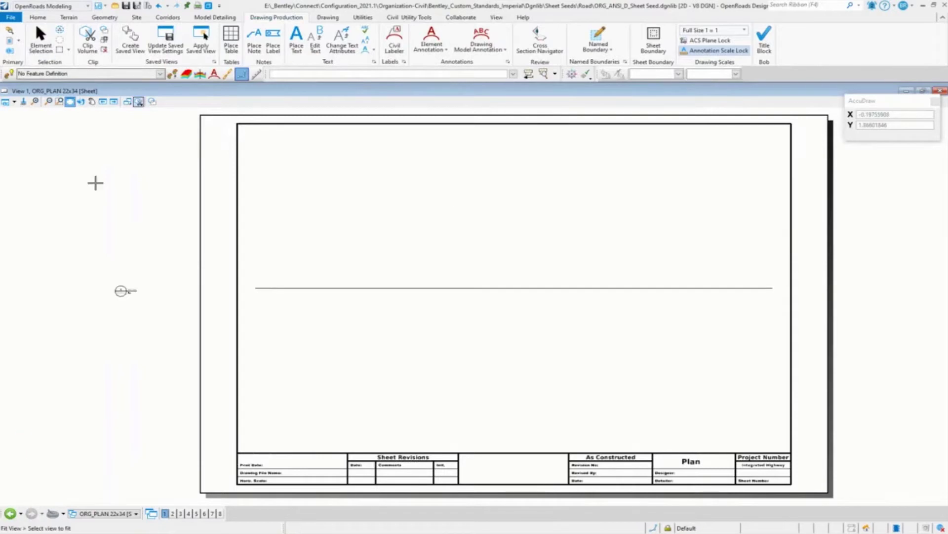
- Switch to the PLAN-PLAN ANSI_D Views view group to show the plan model in two views
click(135, 513)
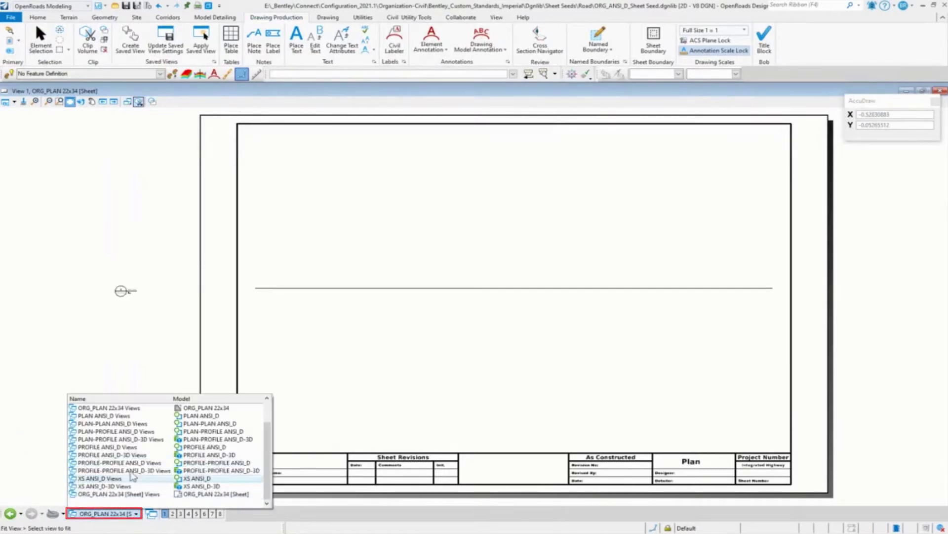
click(117, 423)
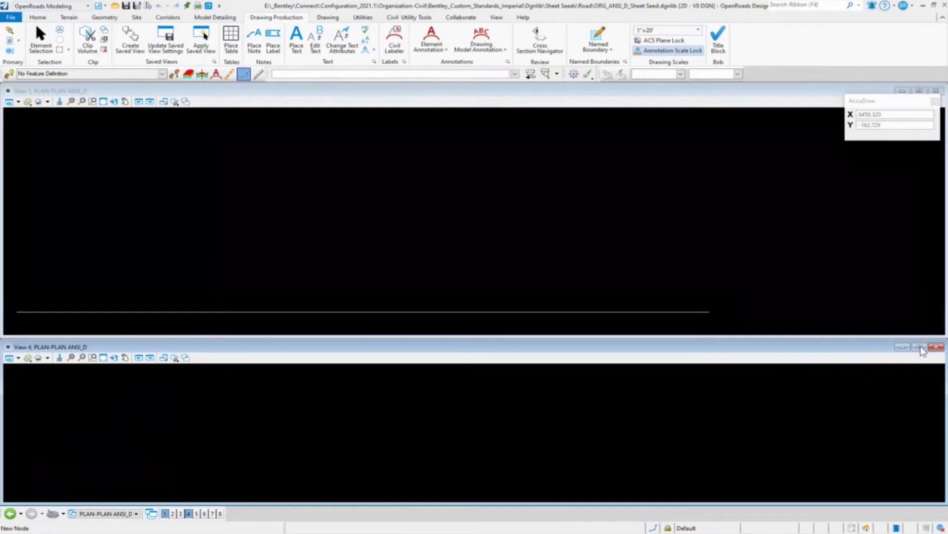
- Close View 4 and maximize View 1 to fill the workspace
click(937, 348)
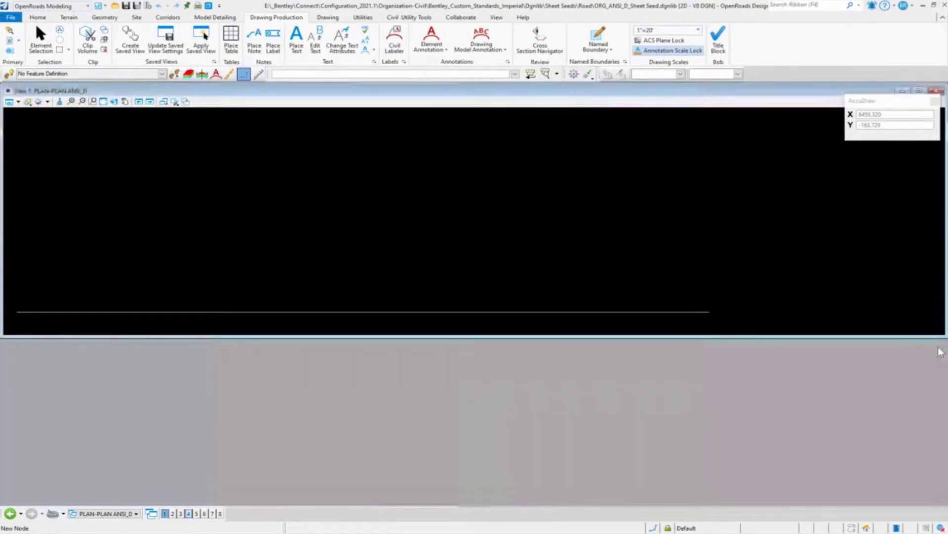
click(922, 90)
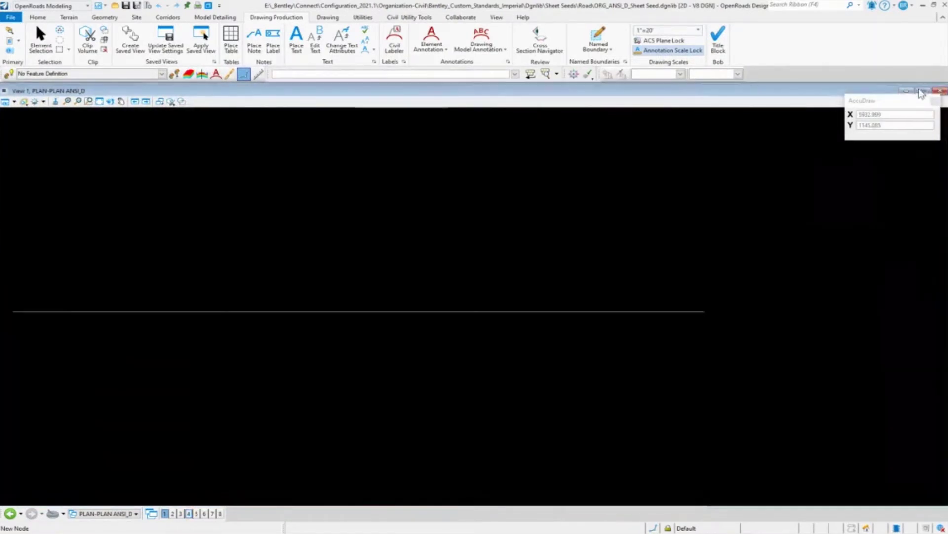
scroll(775, 313, down, 1)
scroll(587, 316, up, 1)
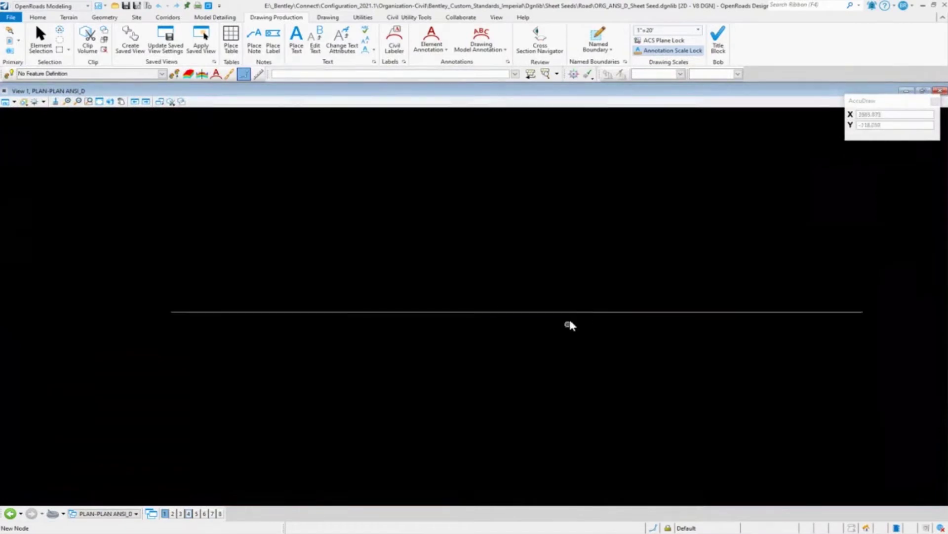
- Select the horizontal line and start placing a Civil Plan named boundary
click(576, 312)
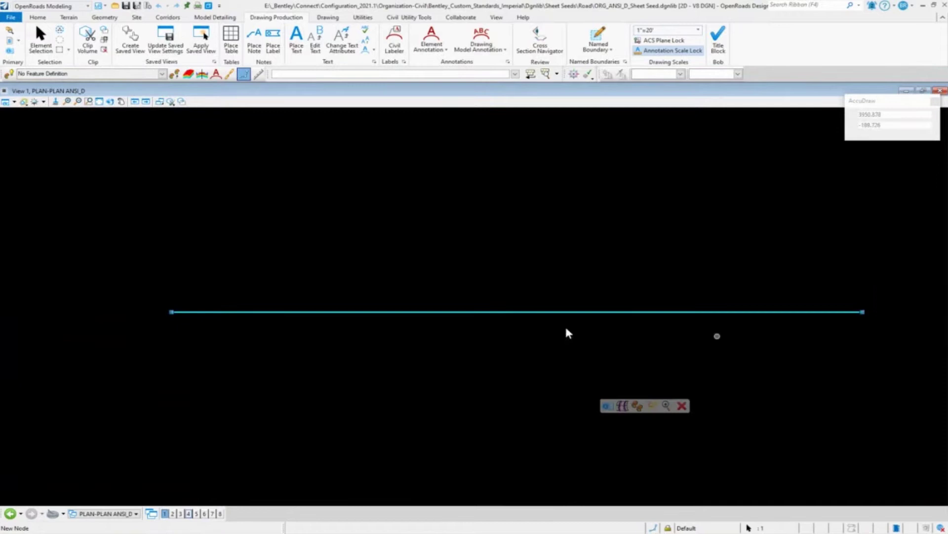
mouse_move(451, 315)
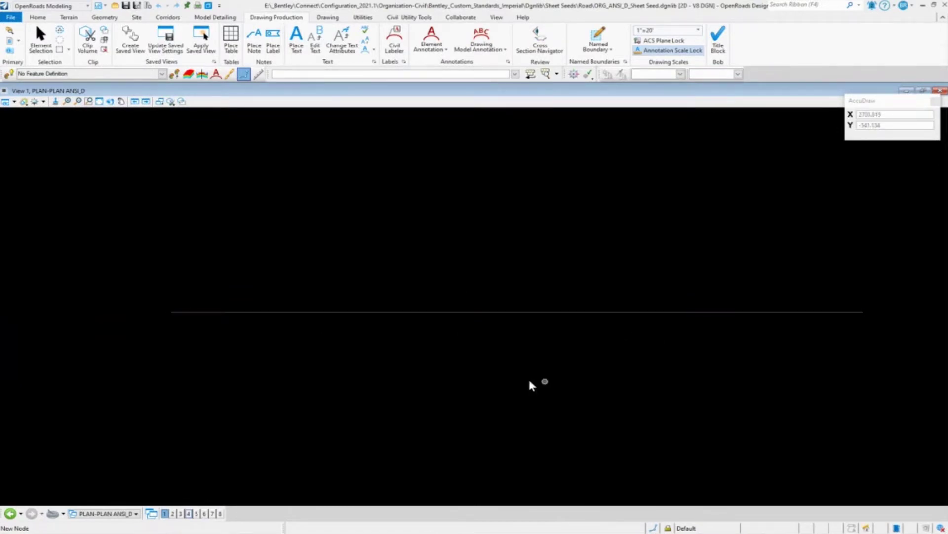
scroll(452, 343, down, 5)
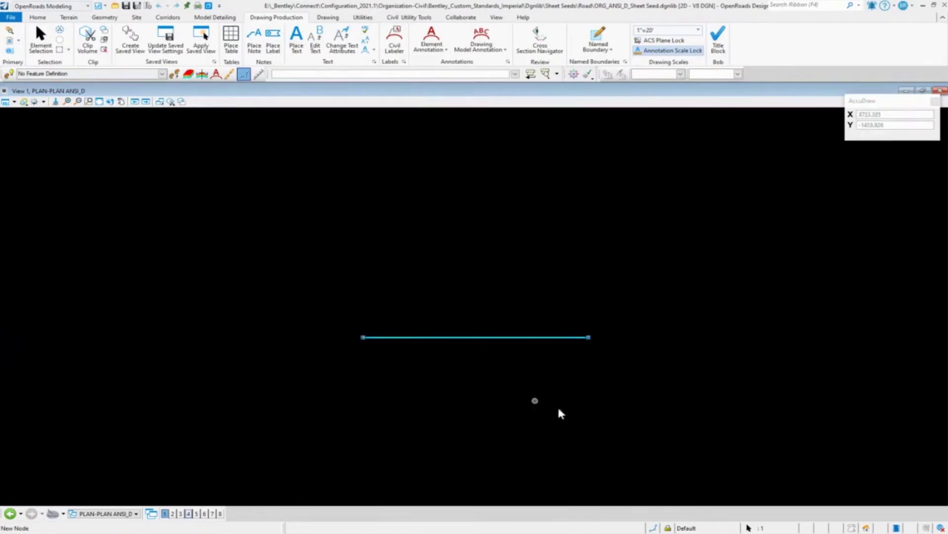
scroll(504, 372, up, 3)
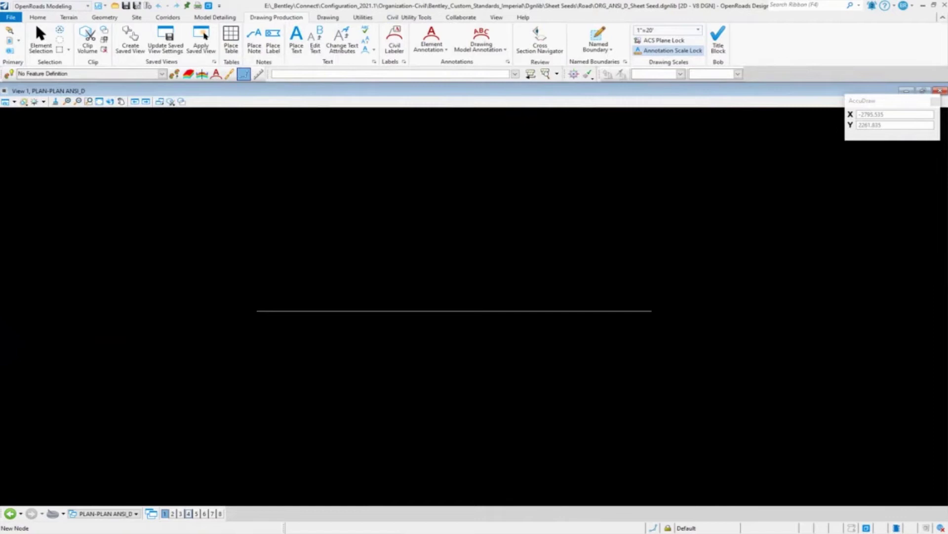
click(598, 37)
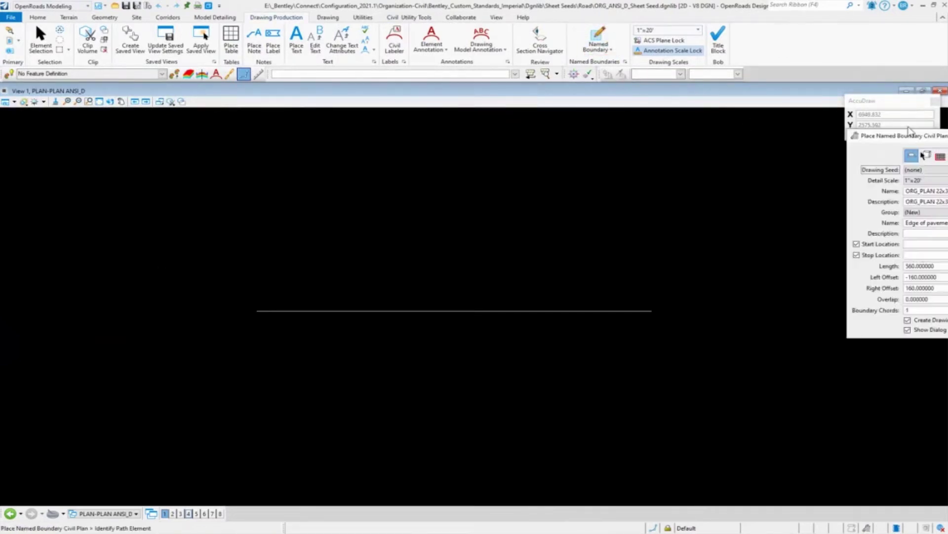
- Set the named boundary's Name and Description both to ORG_PLAN_PLAN 22x34
drag(941, 132, 609, 105)
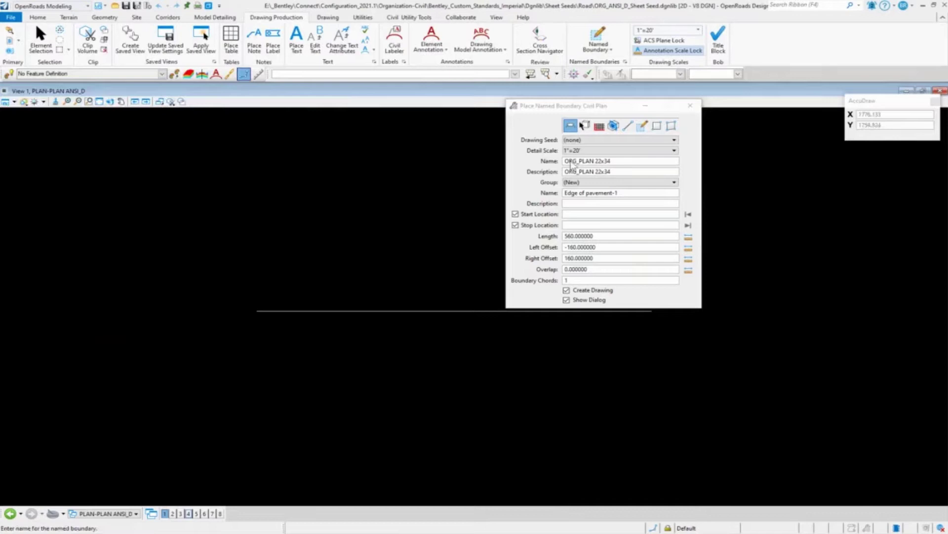
drag(627, 165, 565, 167)
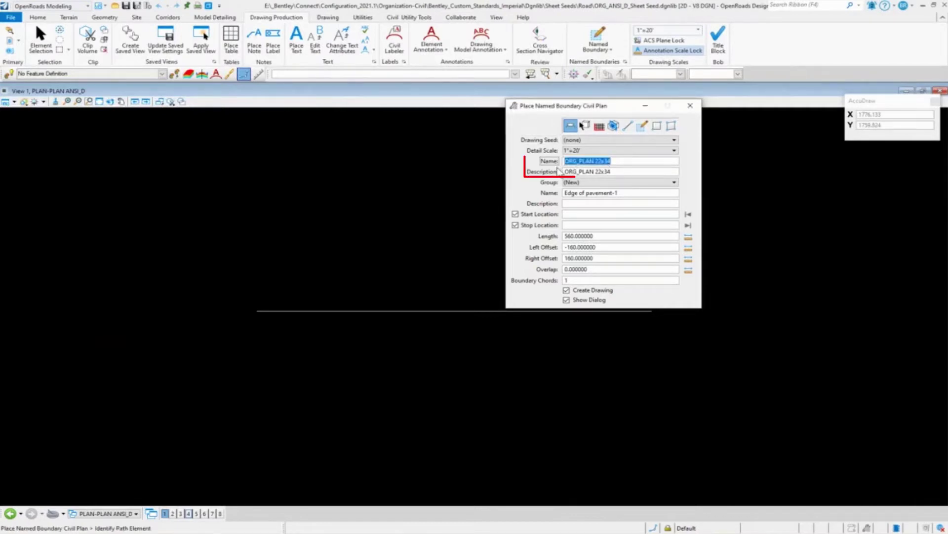
text(ORG_PLAN_PLAN 22x34)
drag(623, 172, 565, 182)
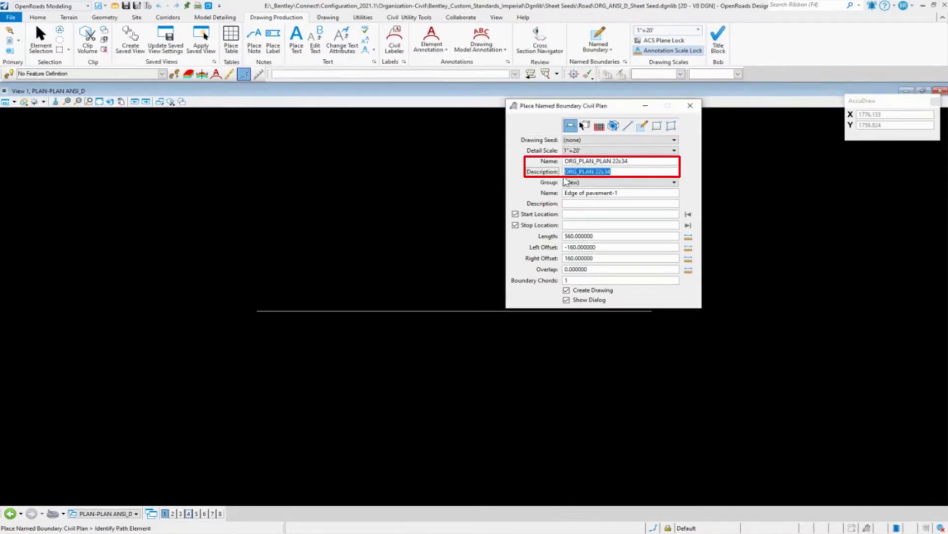
text(ORG_PLAN_PLAN 22x34)
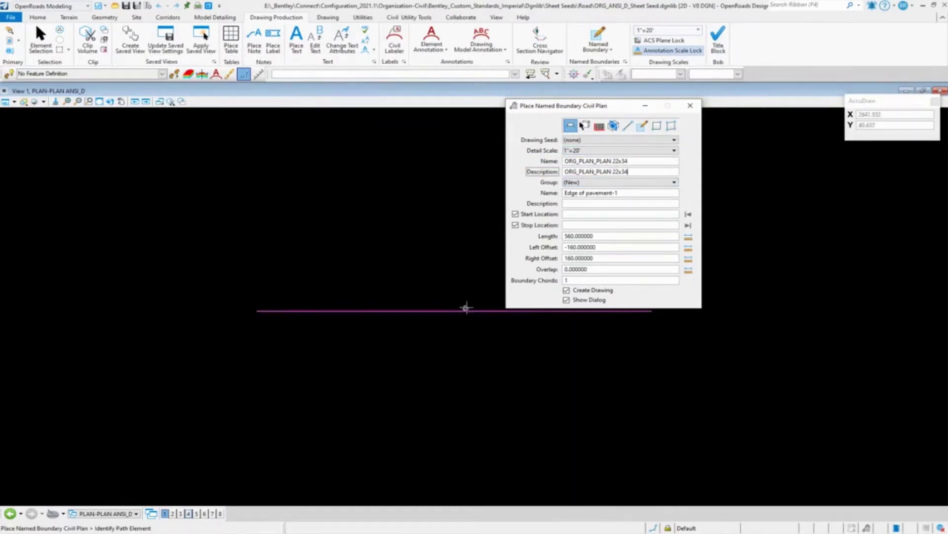
- Use the horizontal line as the path and name the group ORG_PLAN_PLAN 22x34
click(485, 311)
key(ctrl+c)
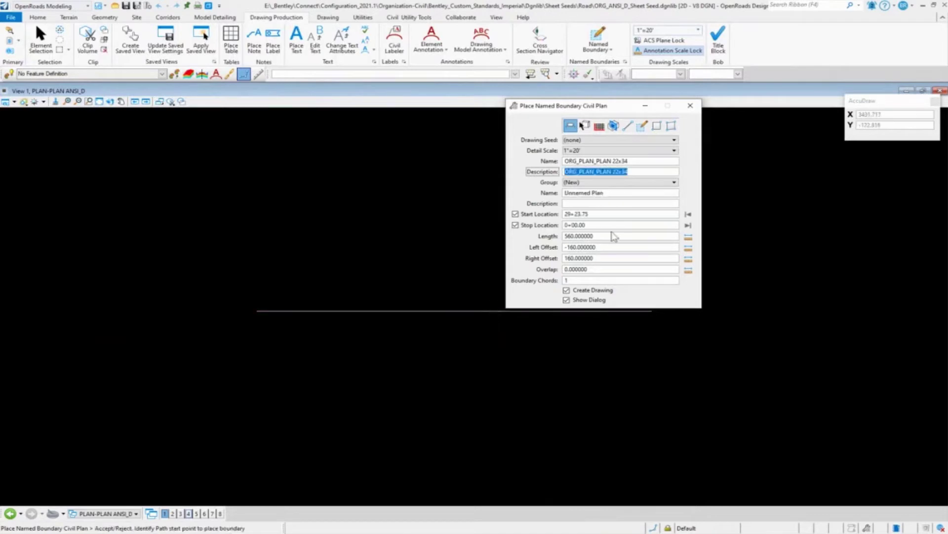
drag(636, 196, 566, 201)
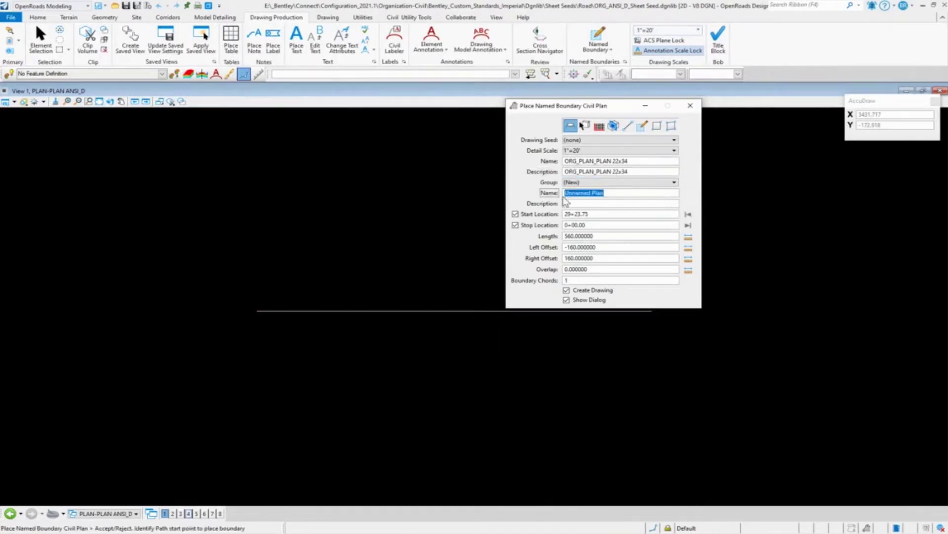
key(ctrl+v)
key(Tab)
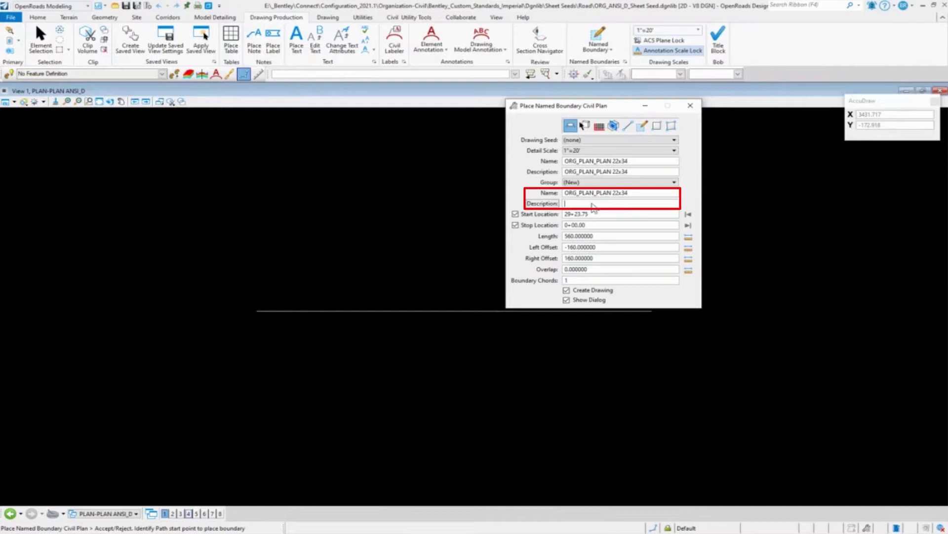
key(ctrl+v)
- Set the start location to 0+00.00 and the stop location to 5+60.00
click(688, 213)
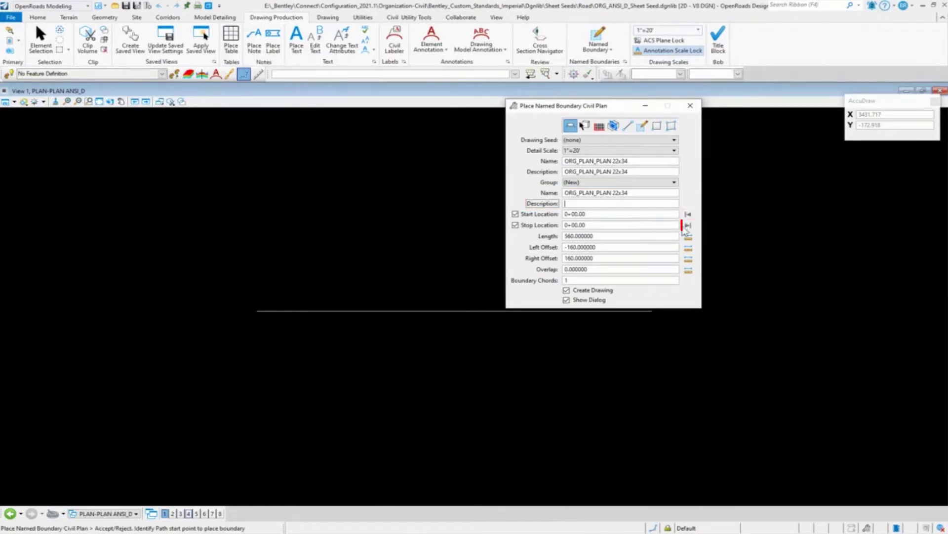
click(688, 225)
click(608, 225)
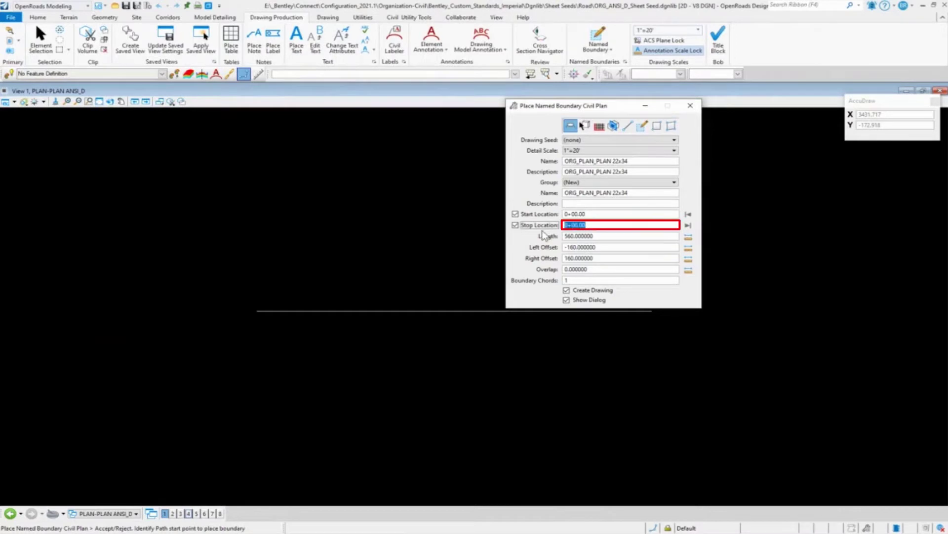
text(5+60)
key(Tab)
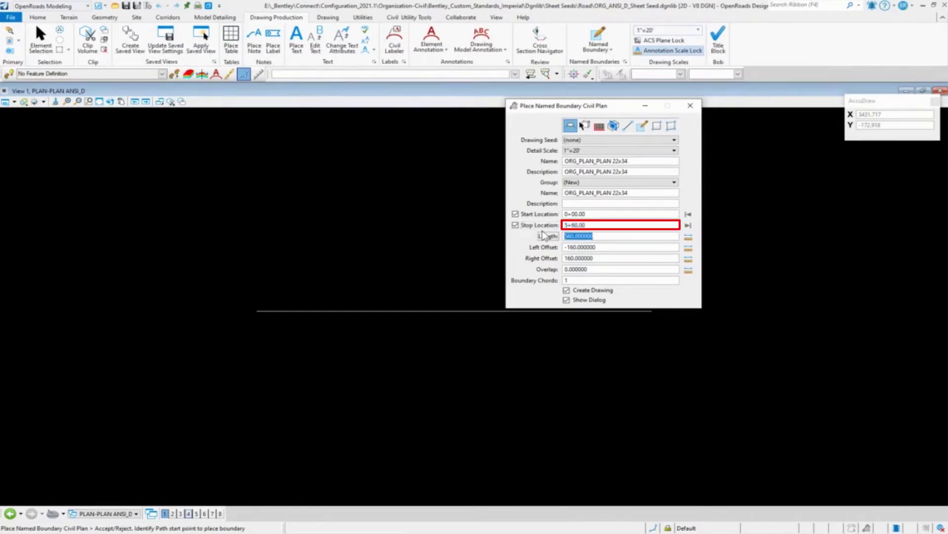
- Set left and right offsets to -80 and 80, then place and accept the boundary
click(605, 247)
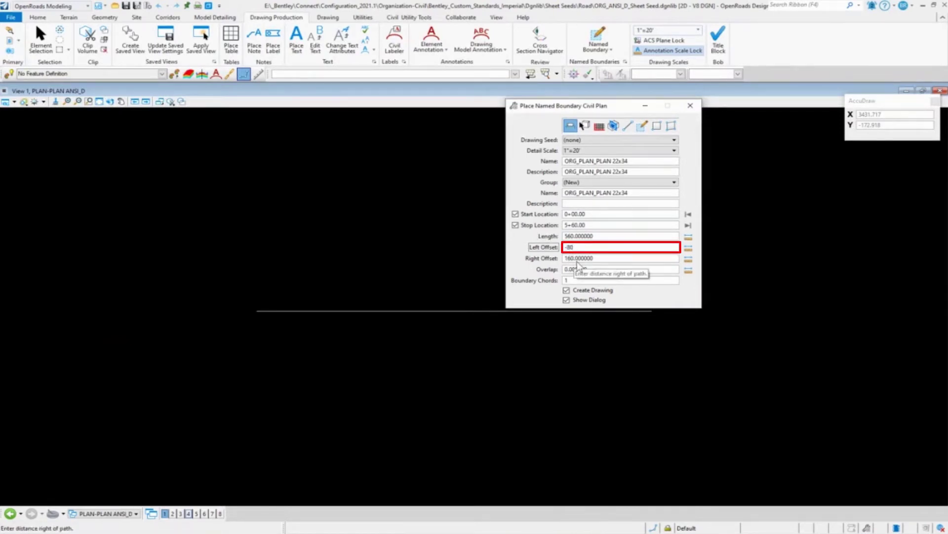
text(-80)
key(Tab)
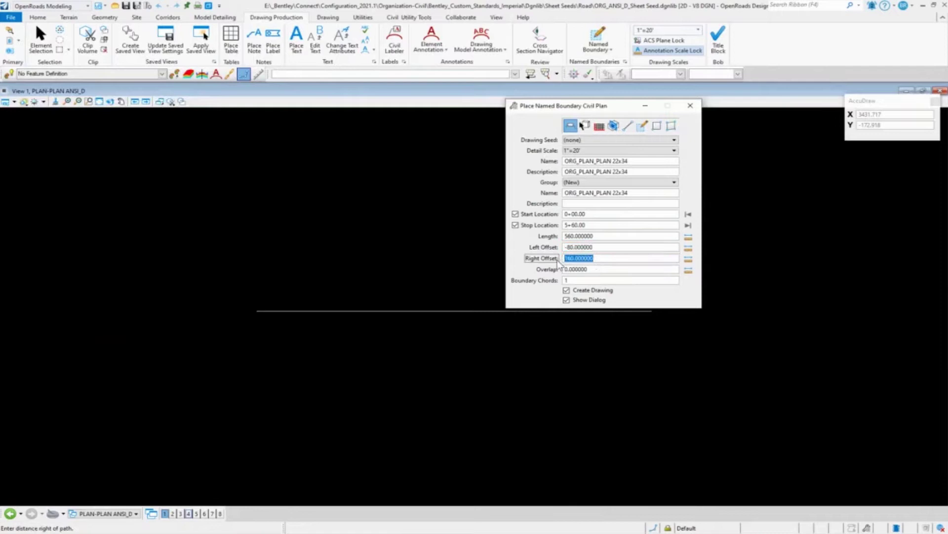
text(80)
key(Tab)
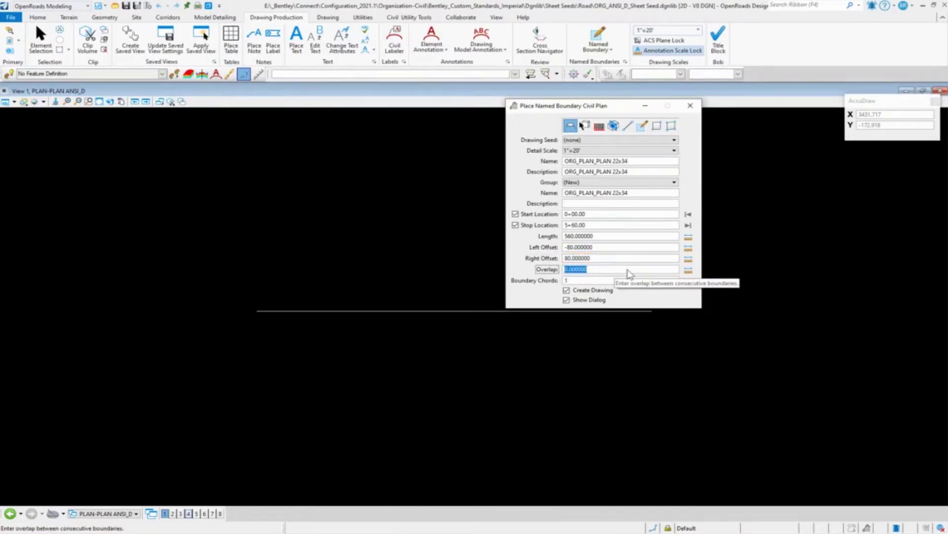
click(588, 345)
click(588, 345)
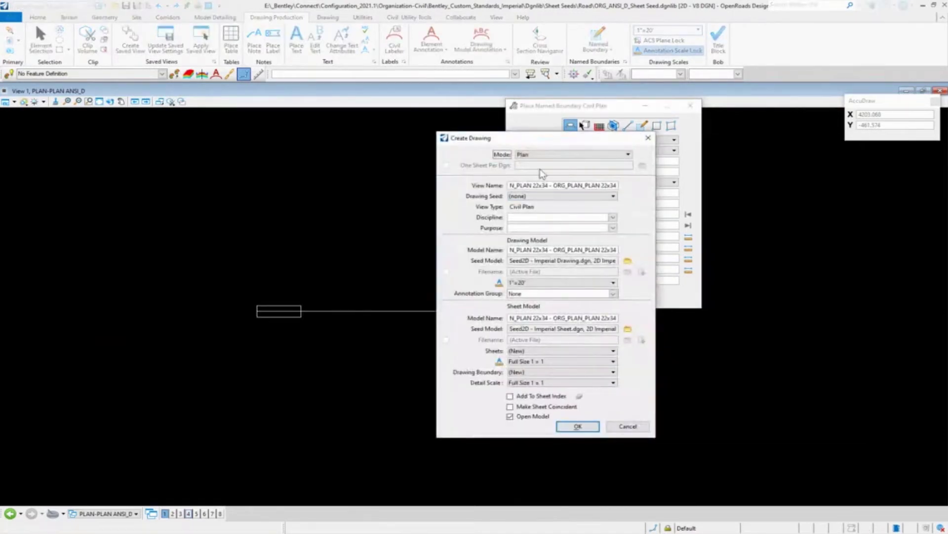
- Trim the extra prefix from the view name so it reads ORG_PLAN_PLAN 22x34
click(555, 187)
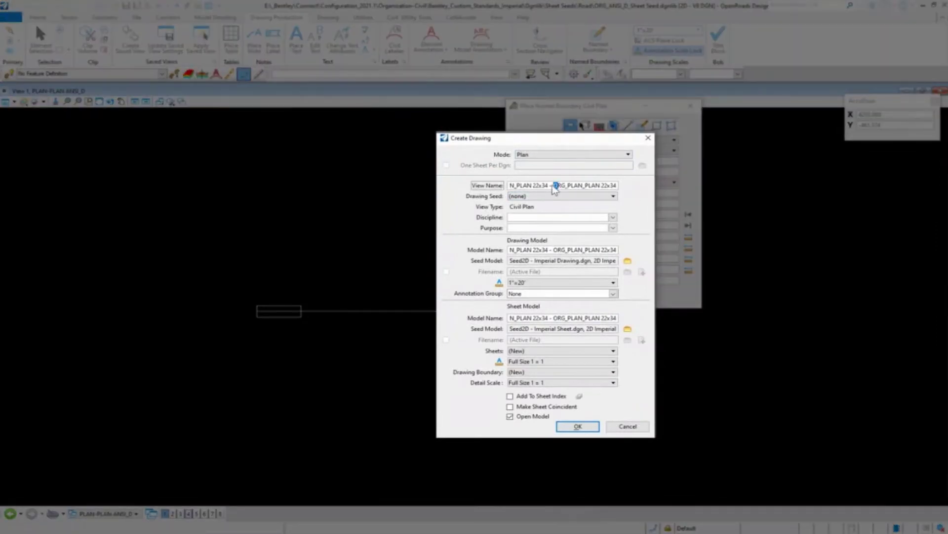
drag(557, 189, 505, 195)
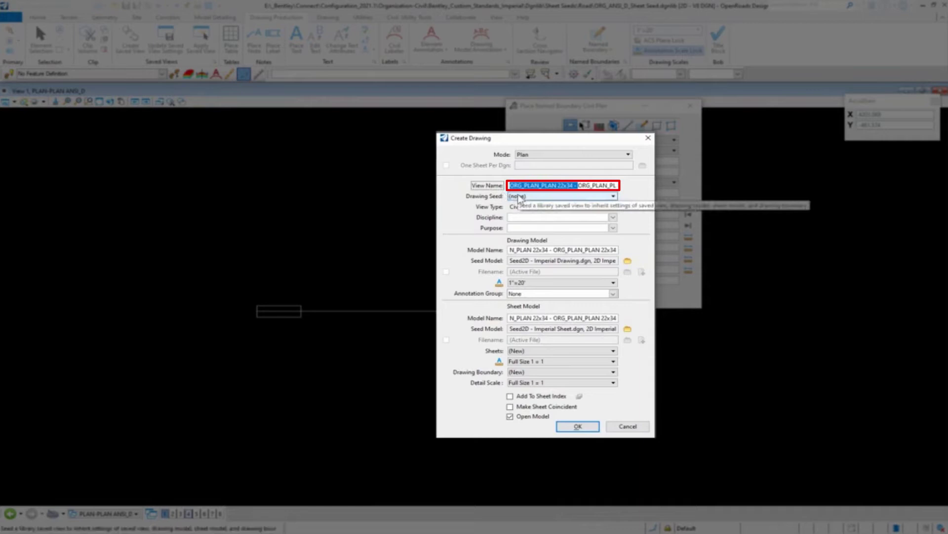
key(Delete)
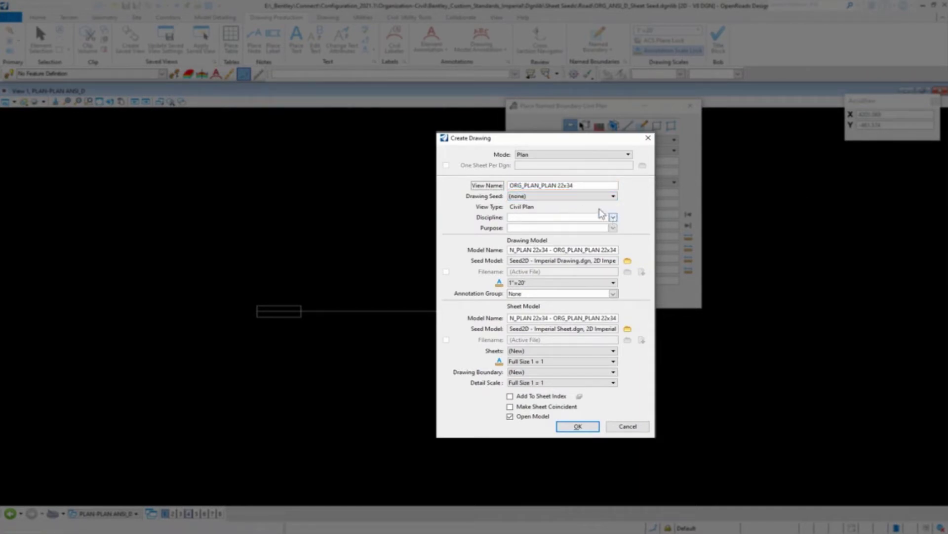
click(594, 185)
- Choose the Civil discipline and trim the prefix from the drawing model name
click(613, 217)
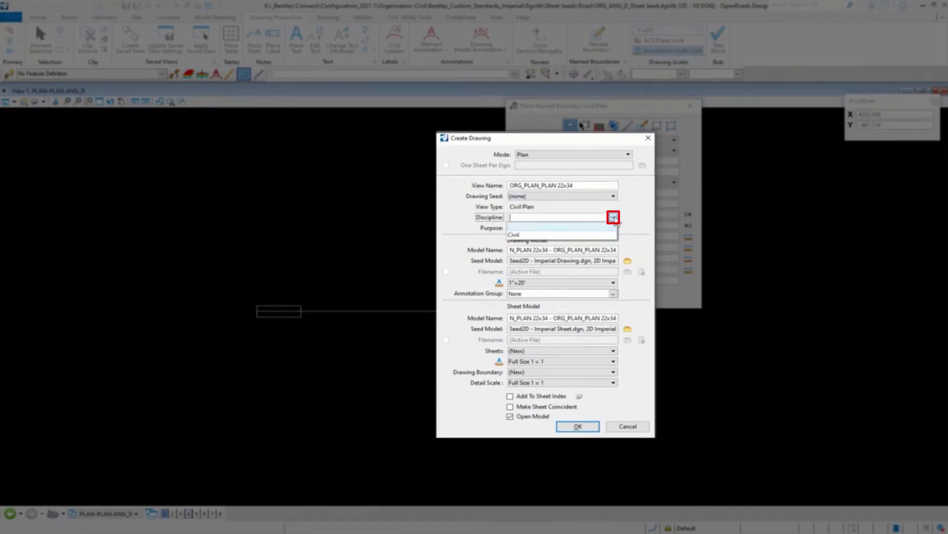
click(529, 239)
click(613, 228)
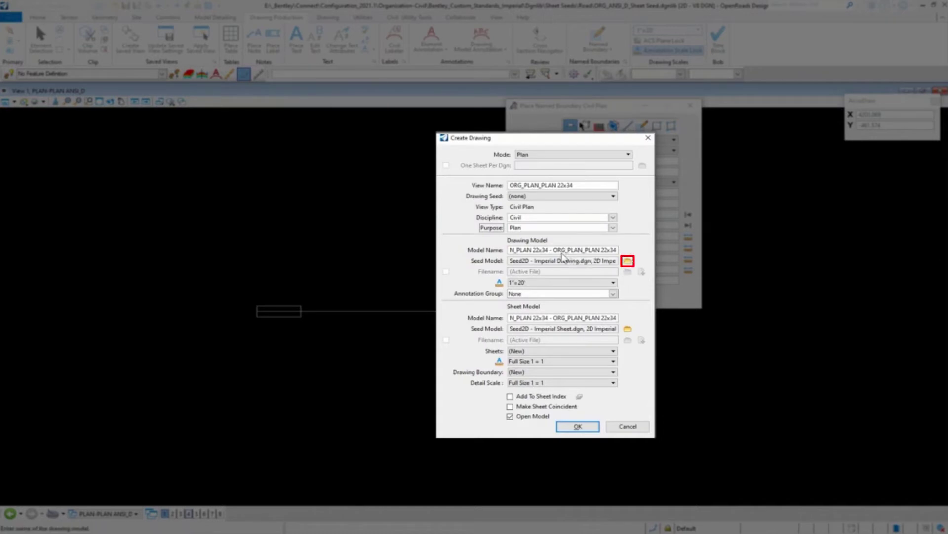
click(552, 252)
key(shift+Home)
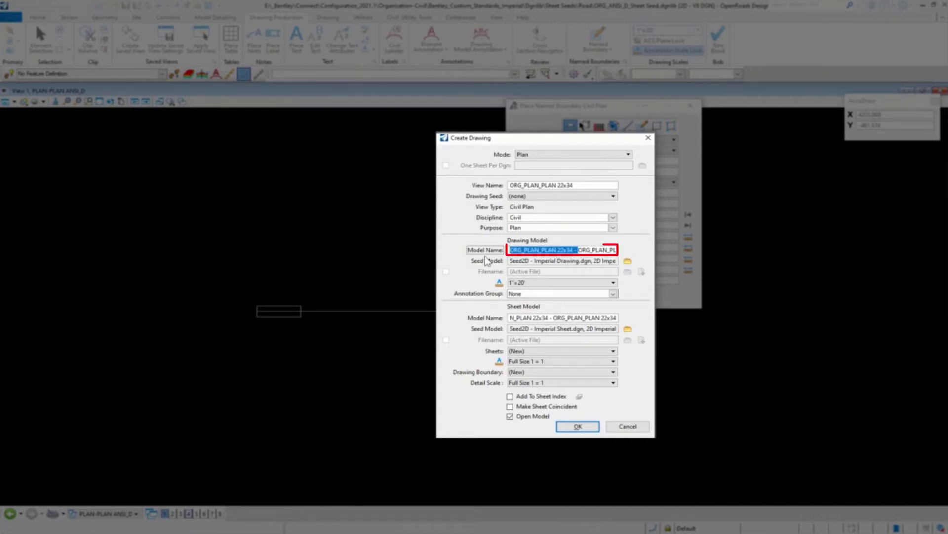
key(Delete)
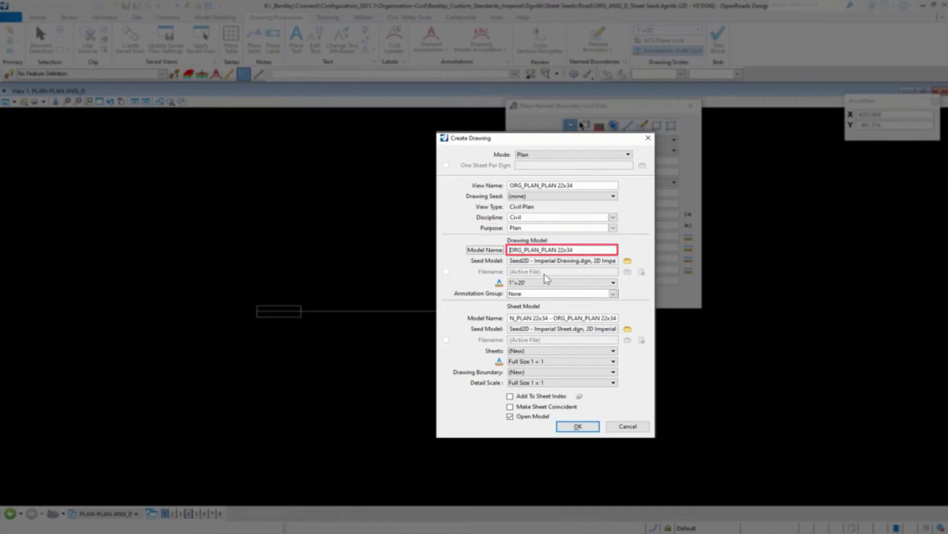
- Set the annotation group to Plan Annotation and the detail scale to 1"=20'
click(613, 294)
click(512, 309)
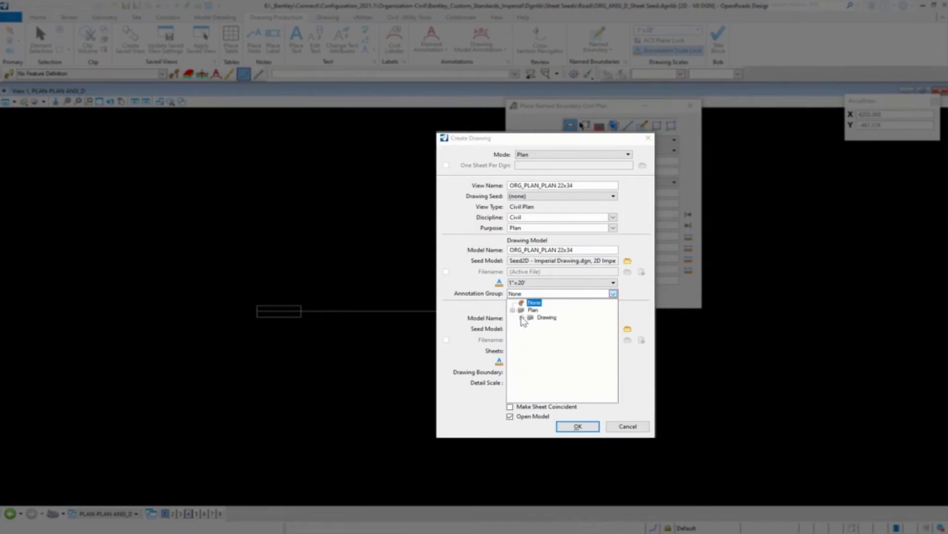
click(531, 325)
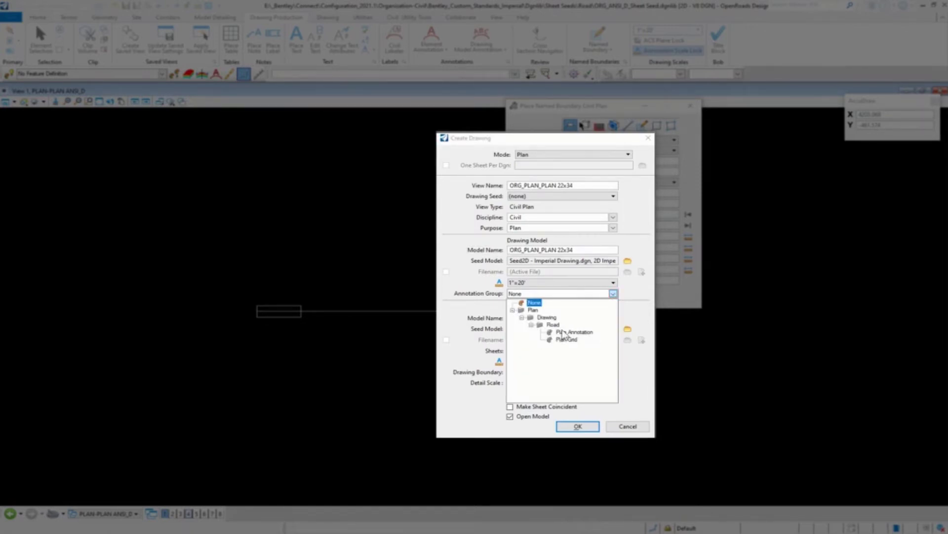
click(568, 332)
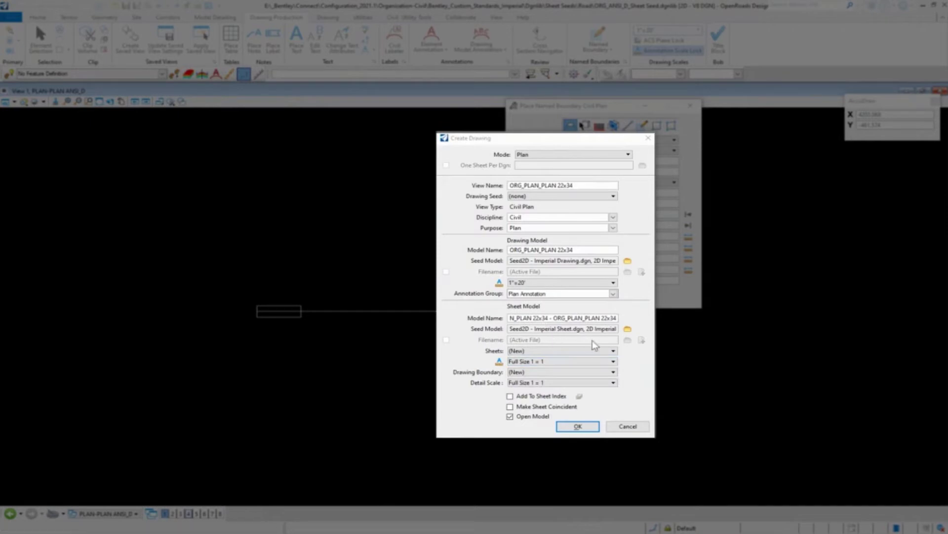
click(613, 382)
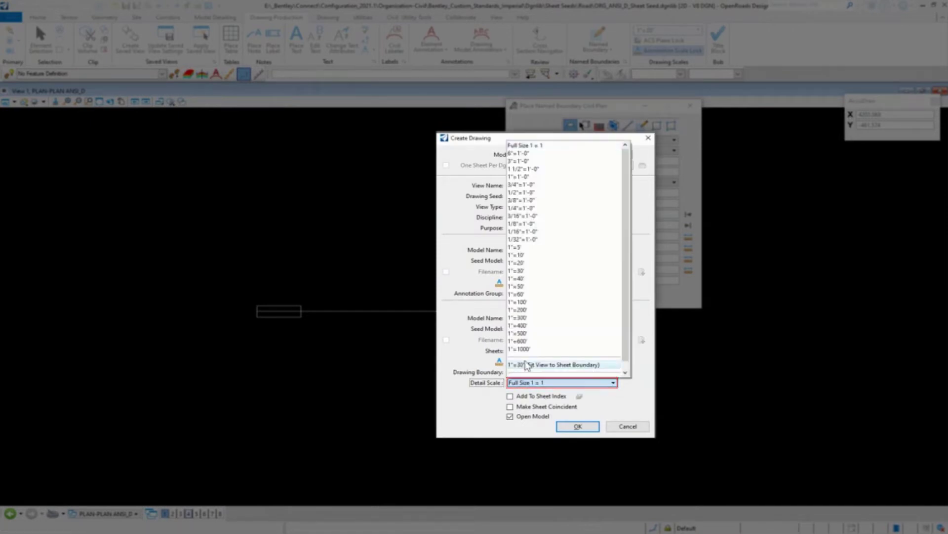
click(524, 262)
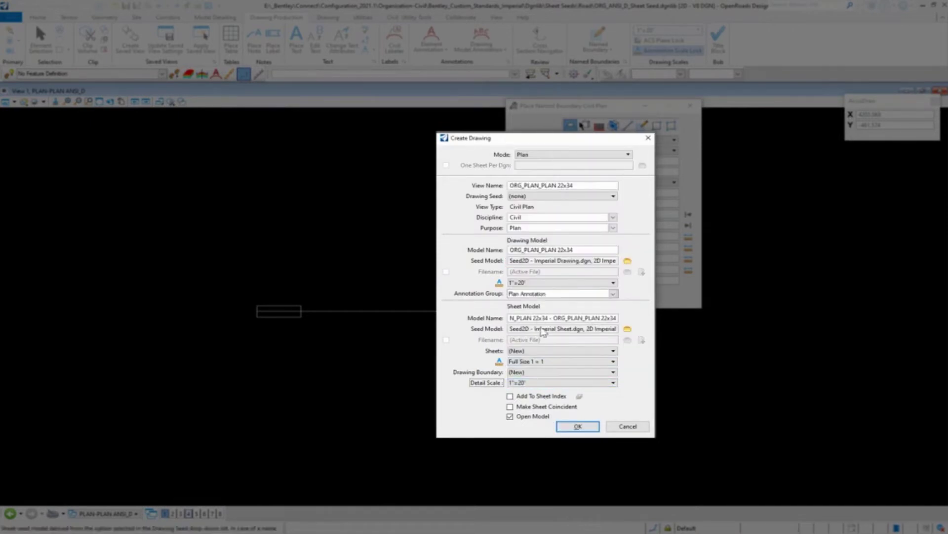
- Trim the sheet model name prefix and create the drawing
drag(552, 318, 491, 326)
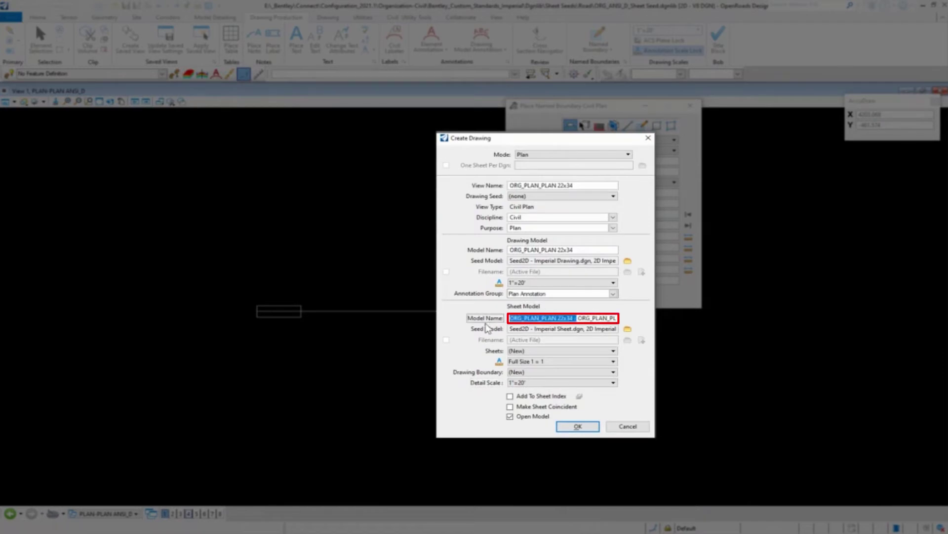
key(Delete)
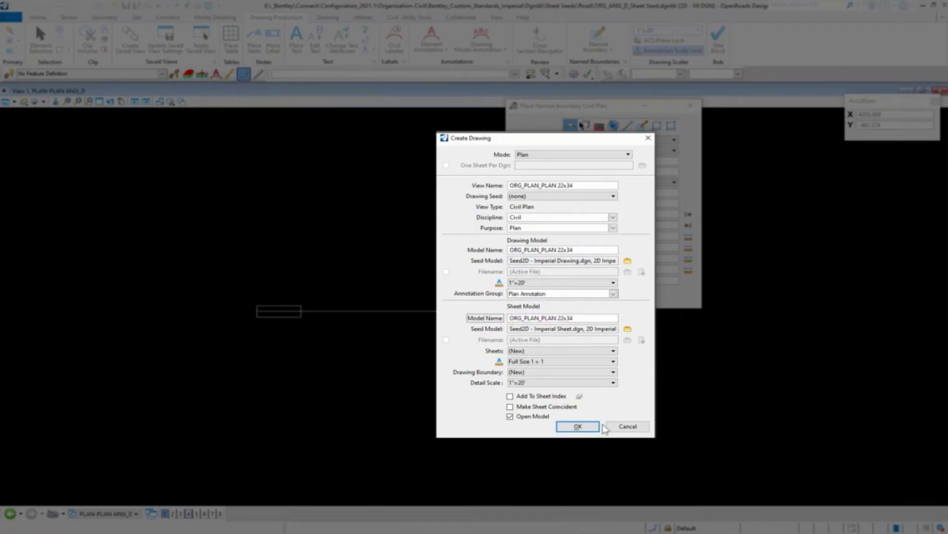
click(576, 427)
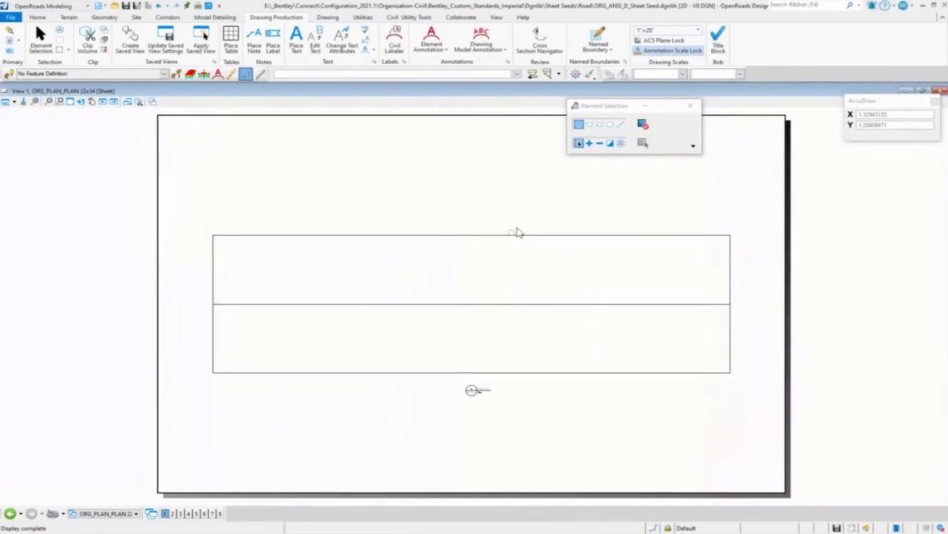
scroll(518, 318, down, 2)
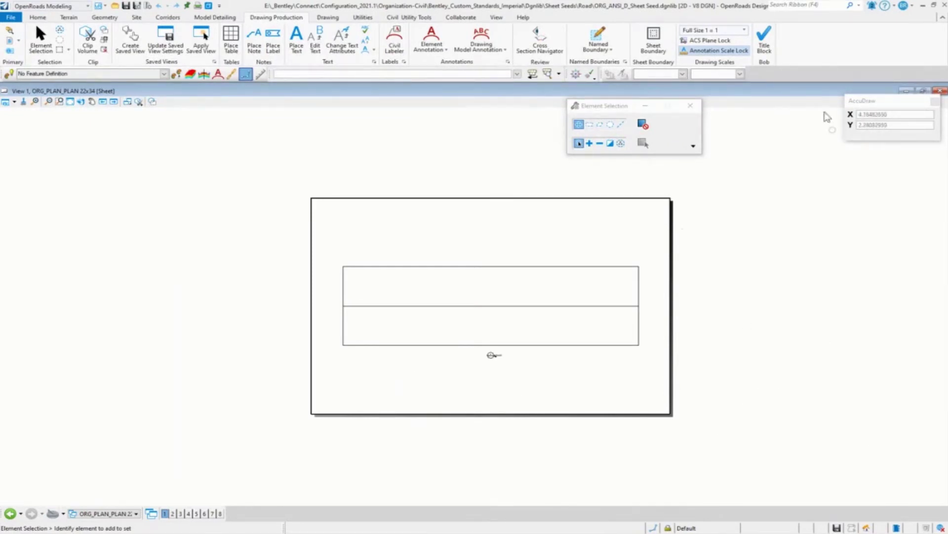
- Switch the Plan and Profile Border reference to the ANSI D - Plan and Plan model
click(765, 39)
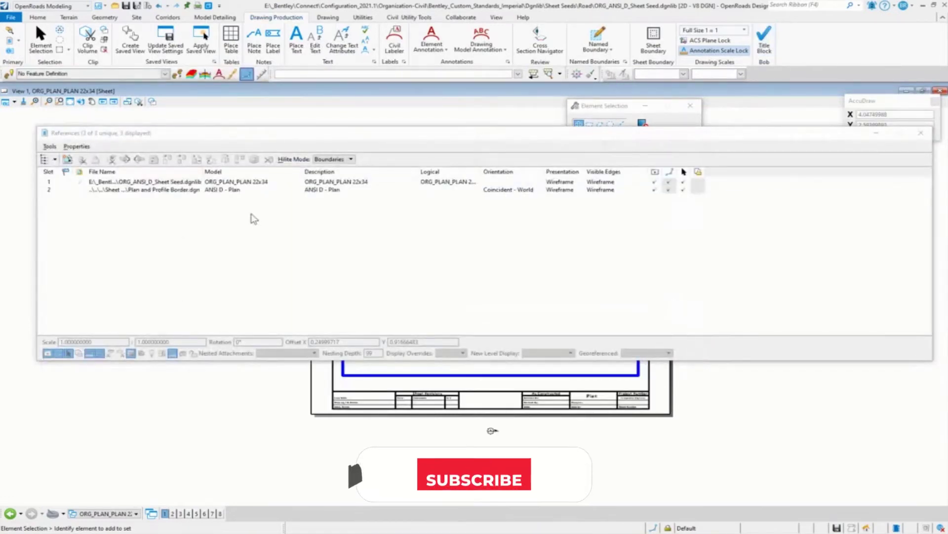
click(228, 191)
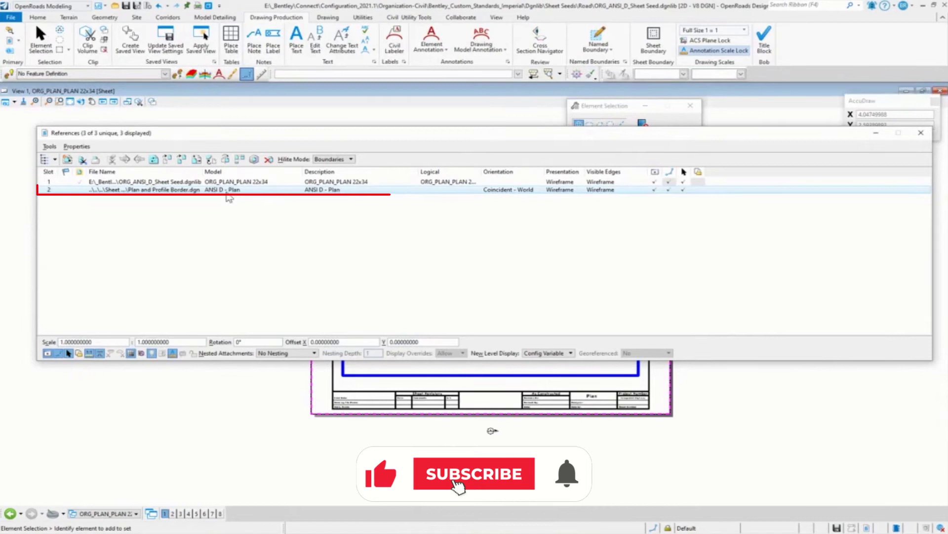
double_click(228, 190)
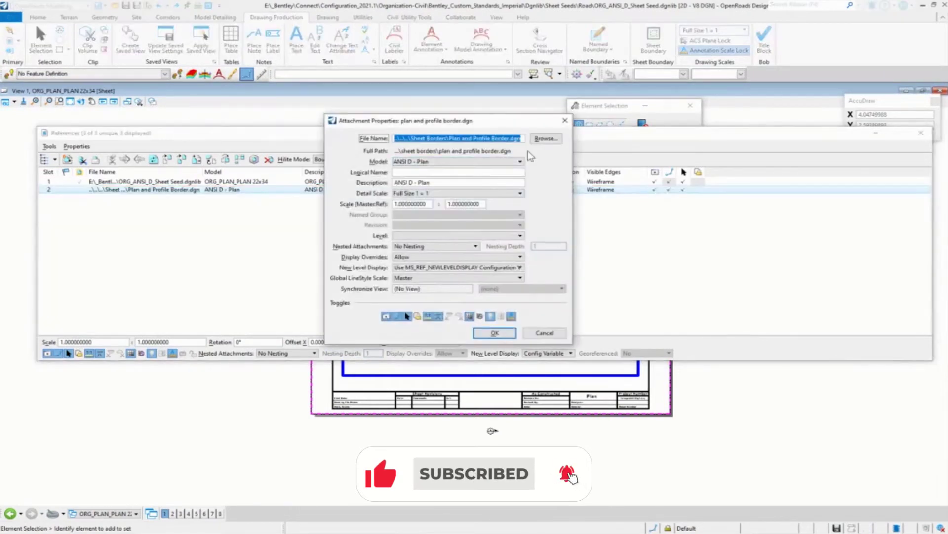
click(522, 162)
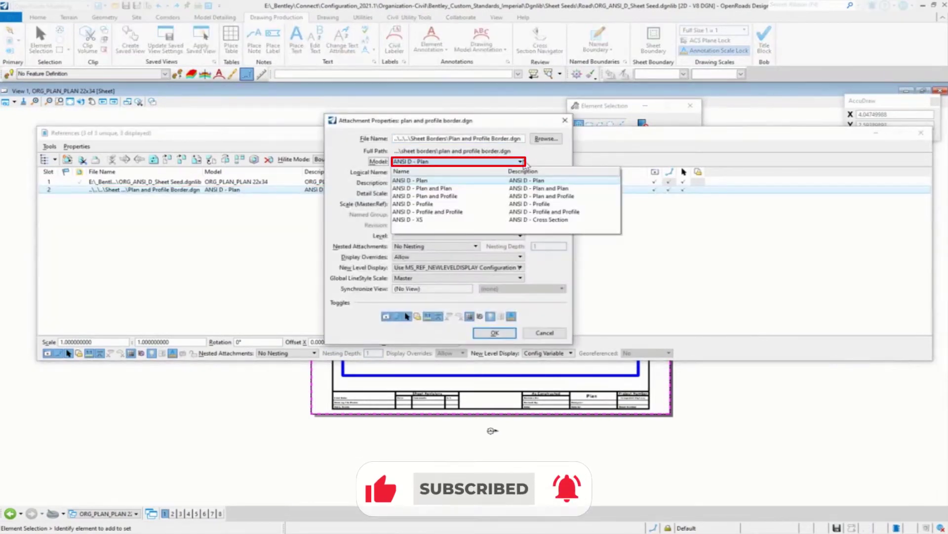
click(445, 188)
click(494, 332)
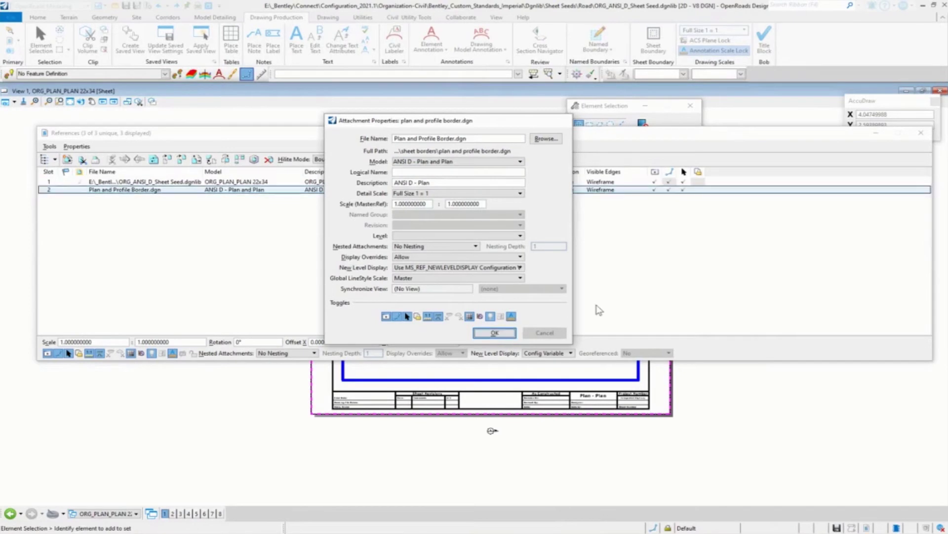
drag(123, 132, 884, 128)
scroll(568, 301, up, 2)
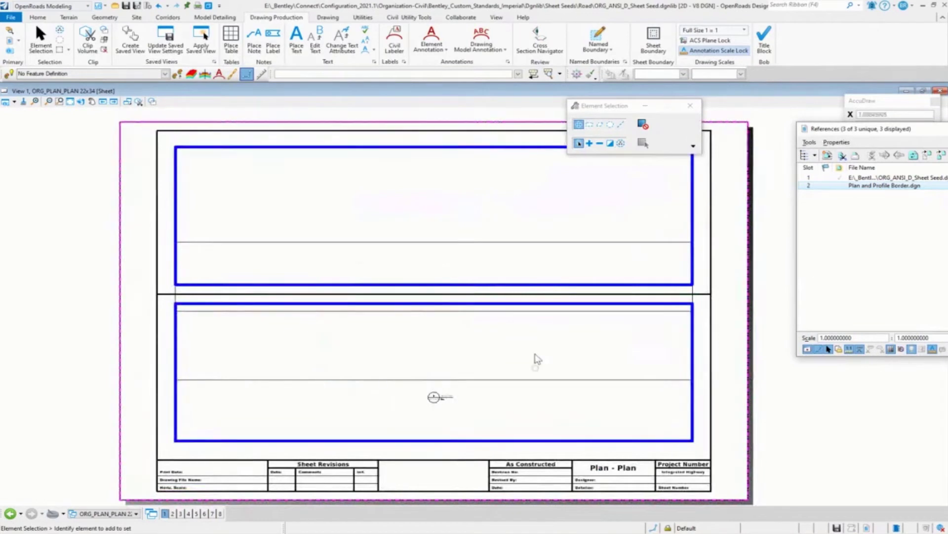
scroll(535, 360, down, 4)
click(505, 405)
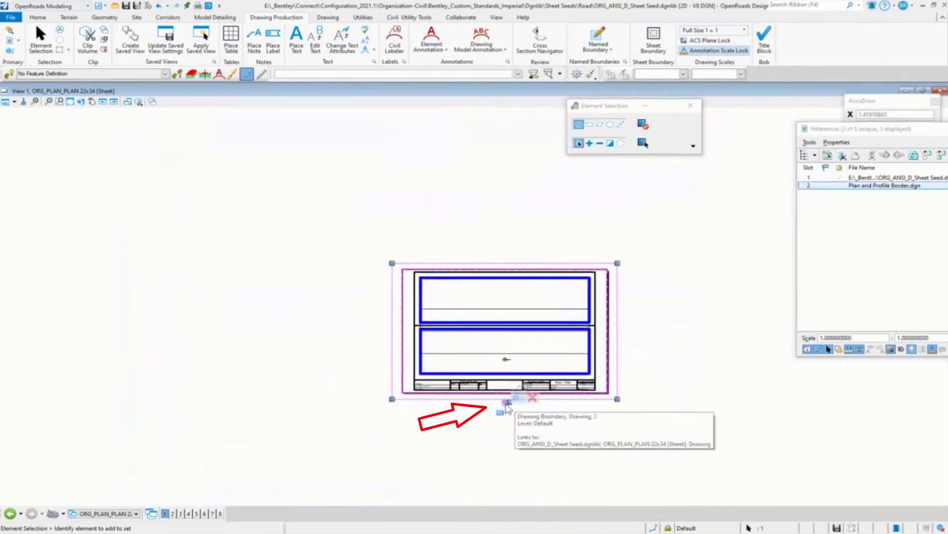
click(533, 398)
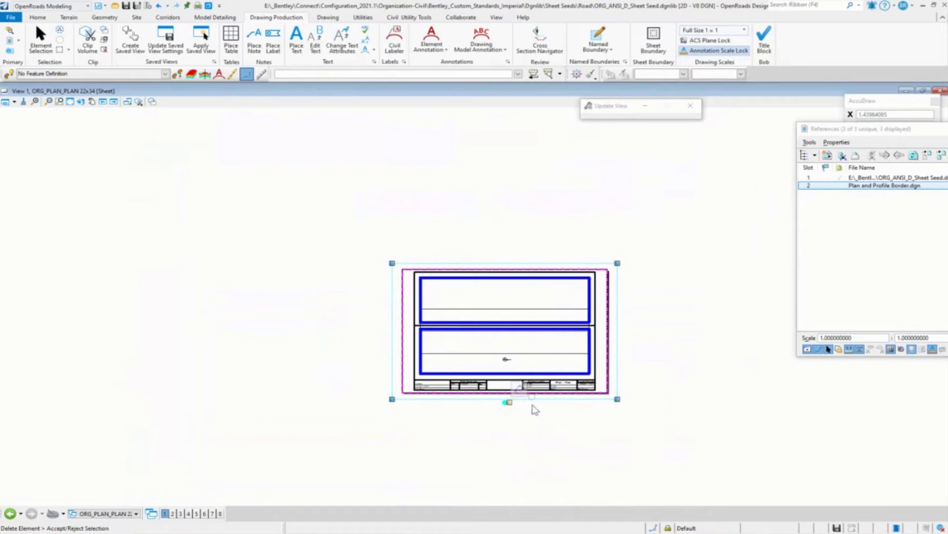
click(504, 215)
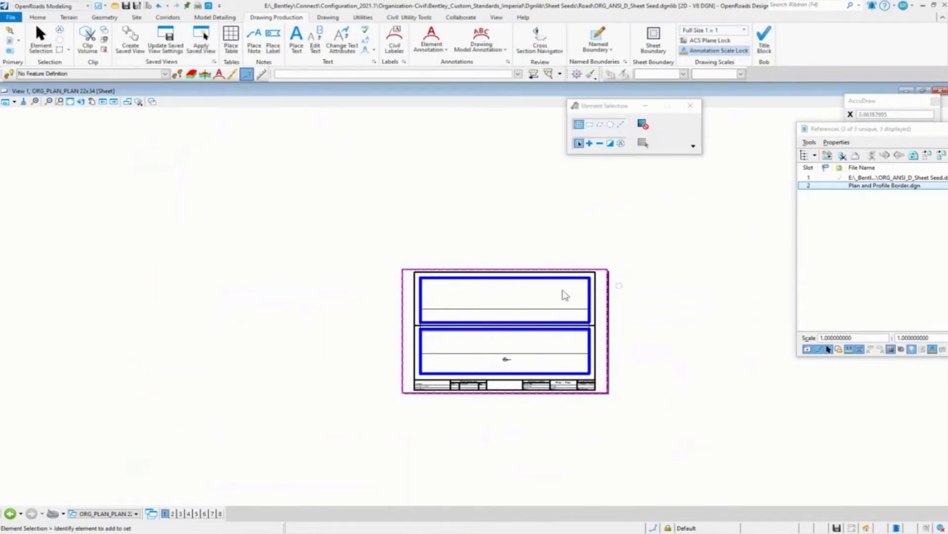
click(69, 101)
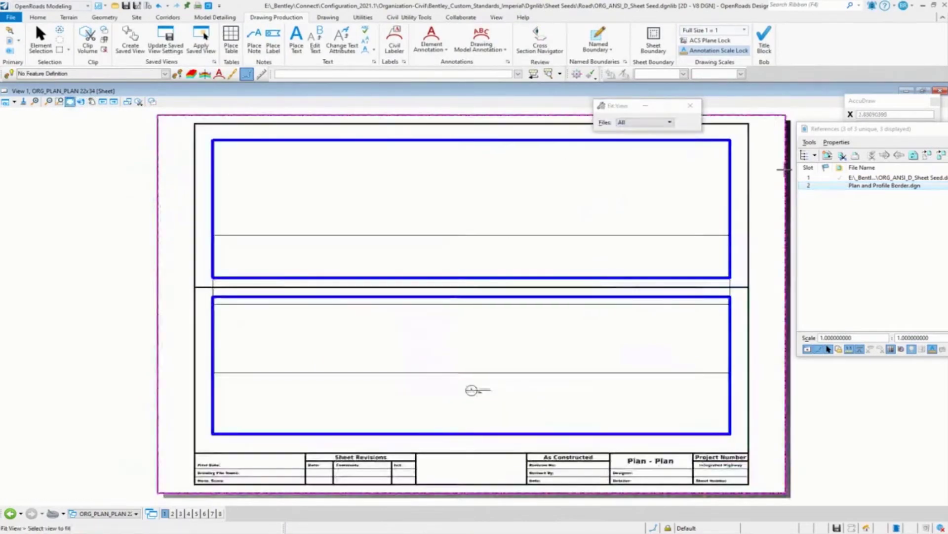
drag(915, 131, 876, 115)
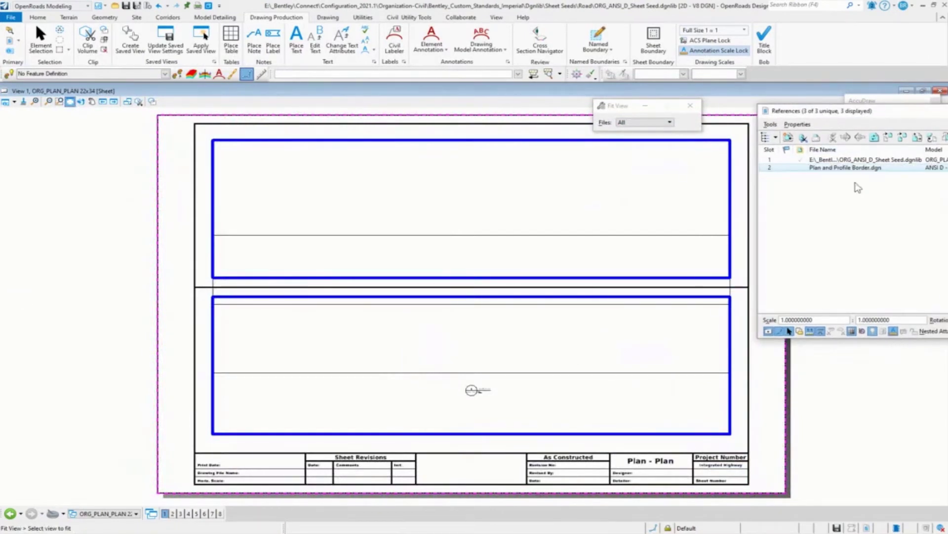
- Start moving the border reference, then cancel the move
click(471, 390)
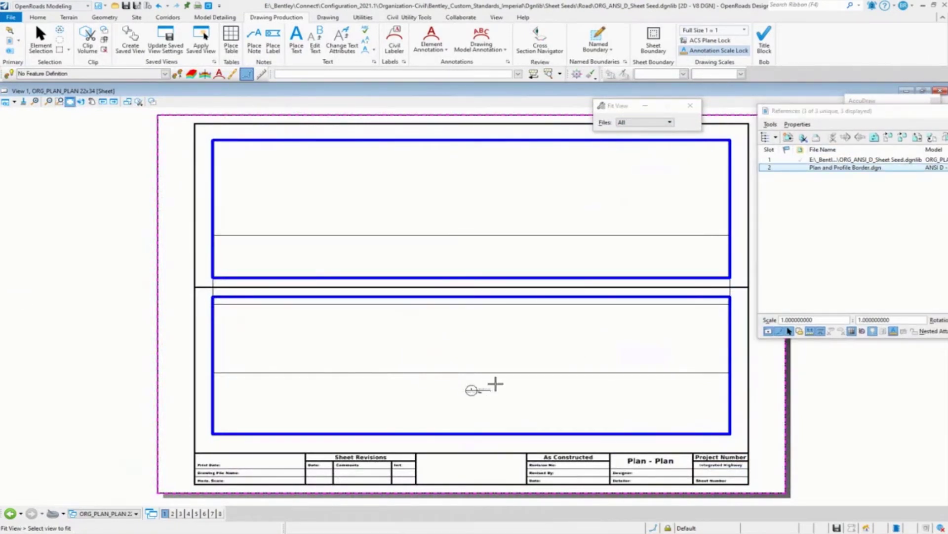
right_click(472, 390)
drag(474, 390, 85, 198)
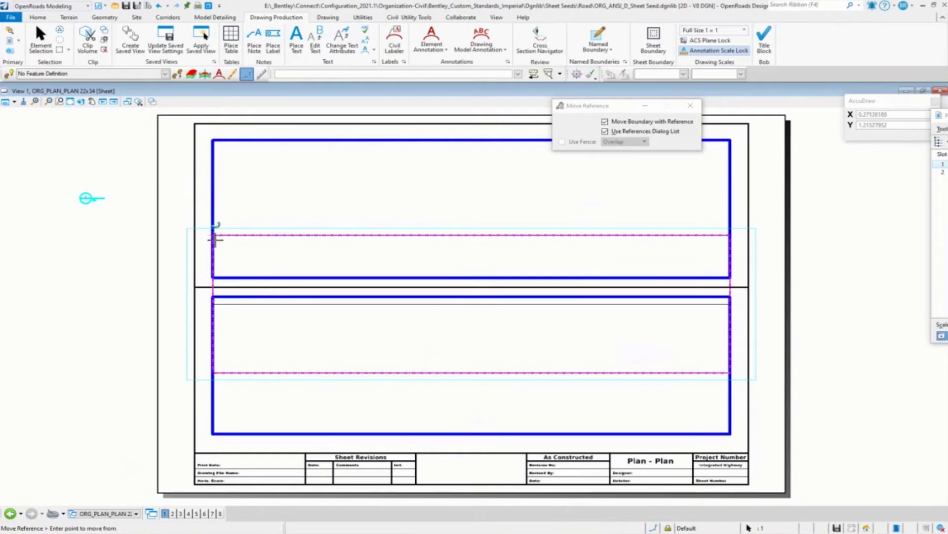
click(214, 236)
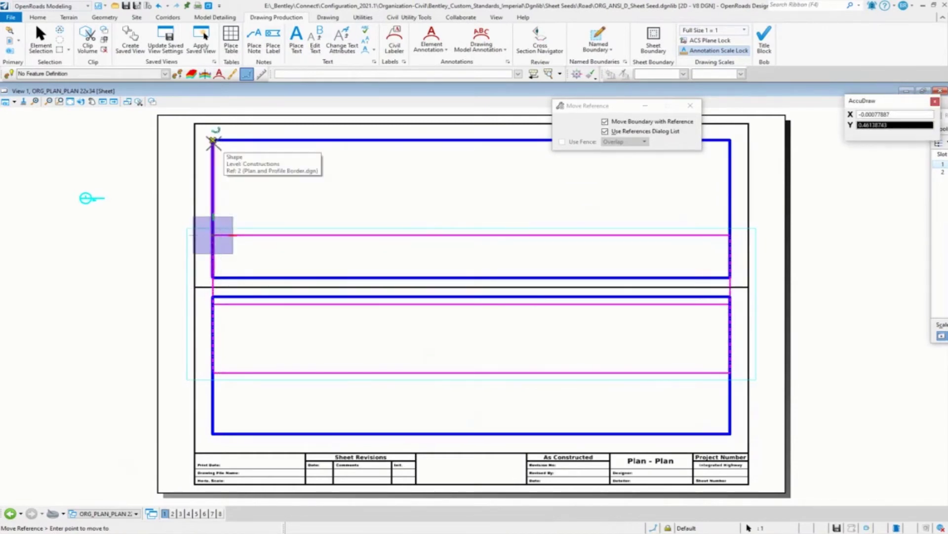
right_click(444, 177)
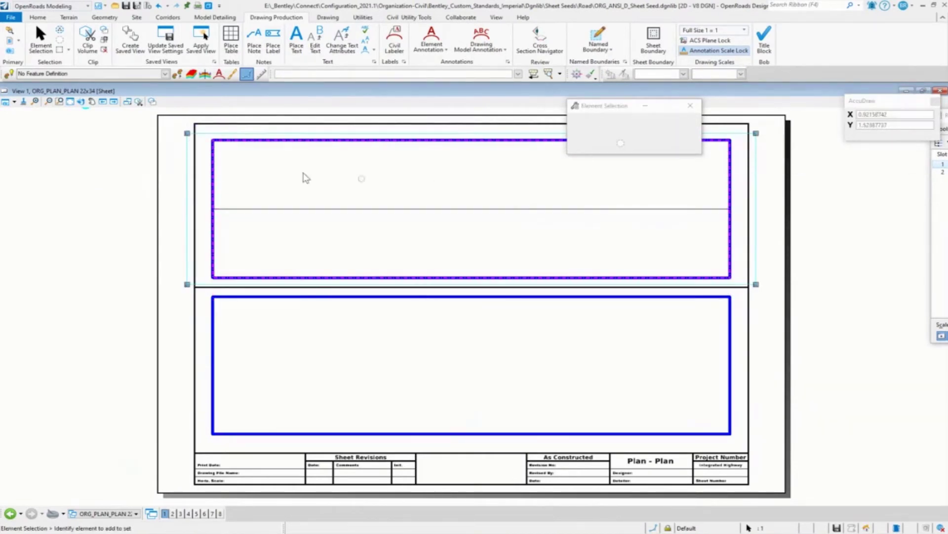
- Adjust the upper boundary rectangle around the upper frame, then clear the selection
click(188, 133)
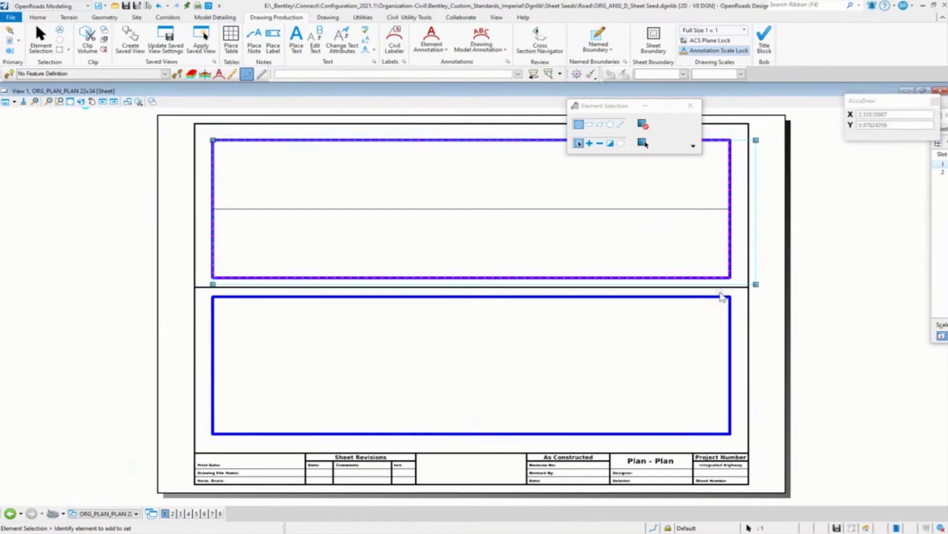
drag(757, 284, 730, 277)
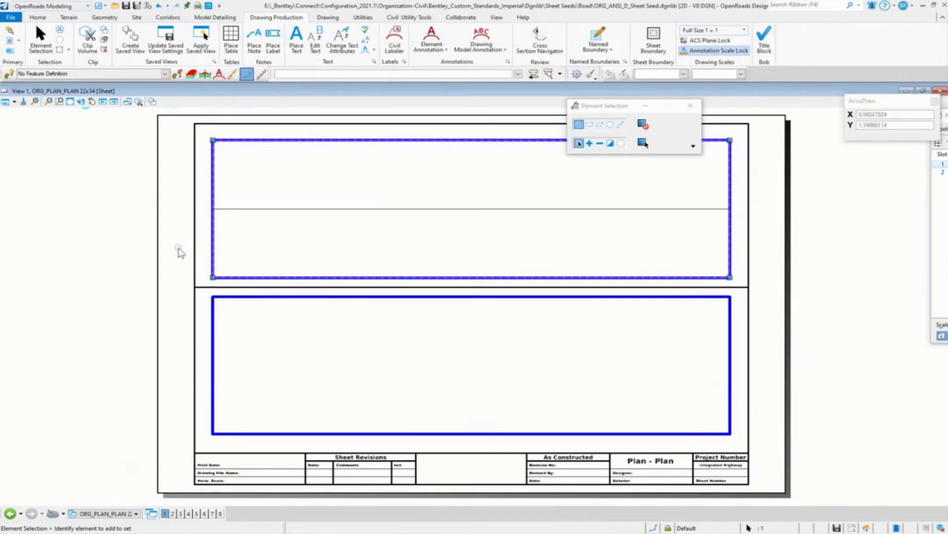
scroll(452, 233, down, 2)
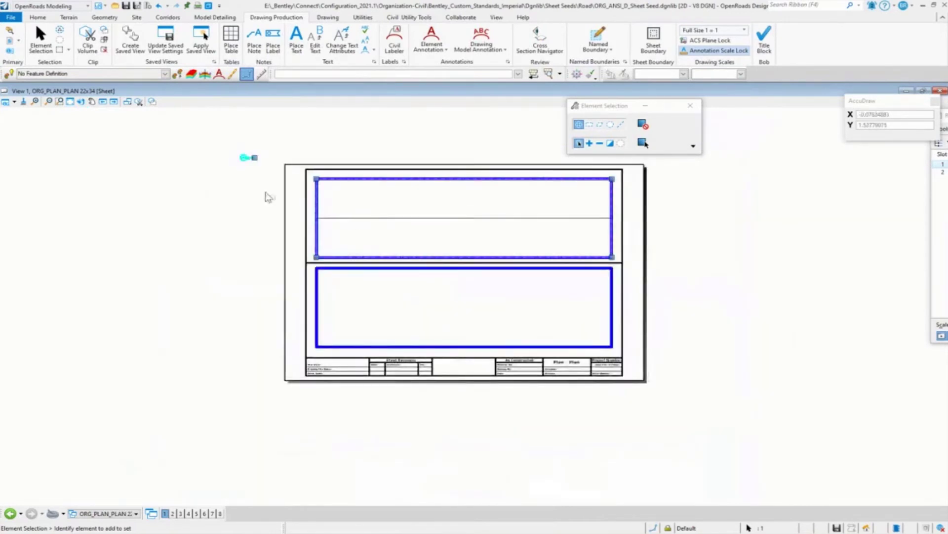
drag(248, 168, 262, 209)
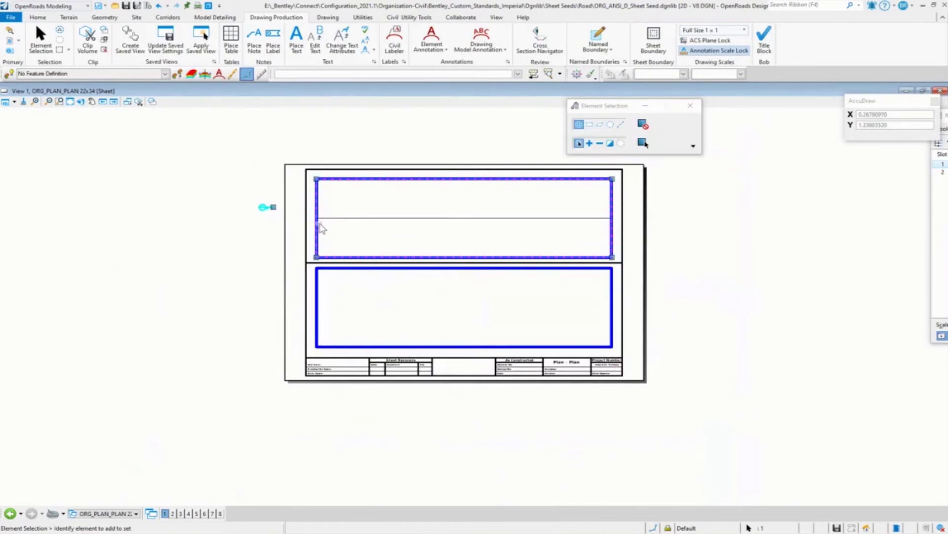
scroll(319, 225, up, 2)
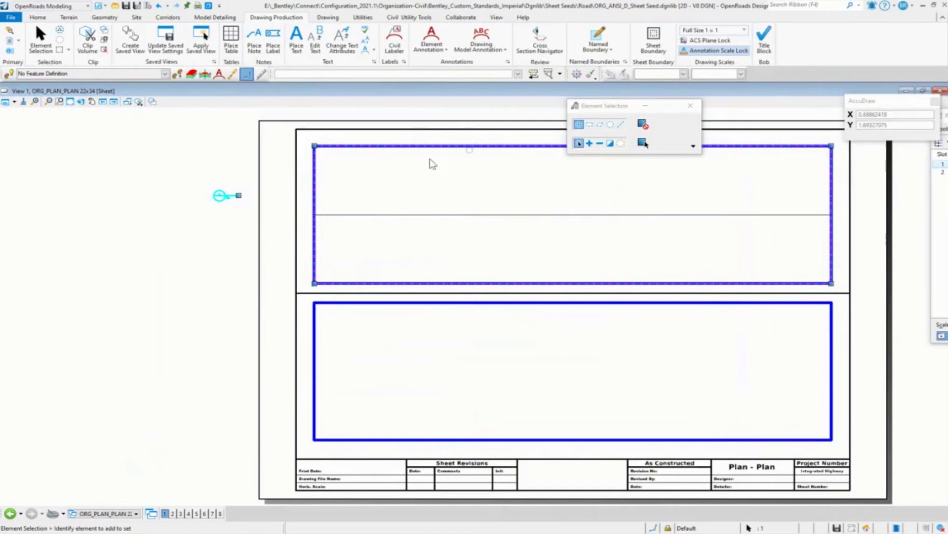
click(229, 369)
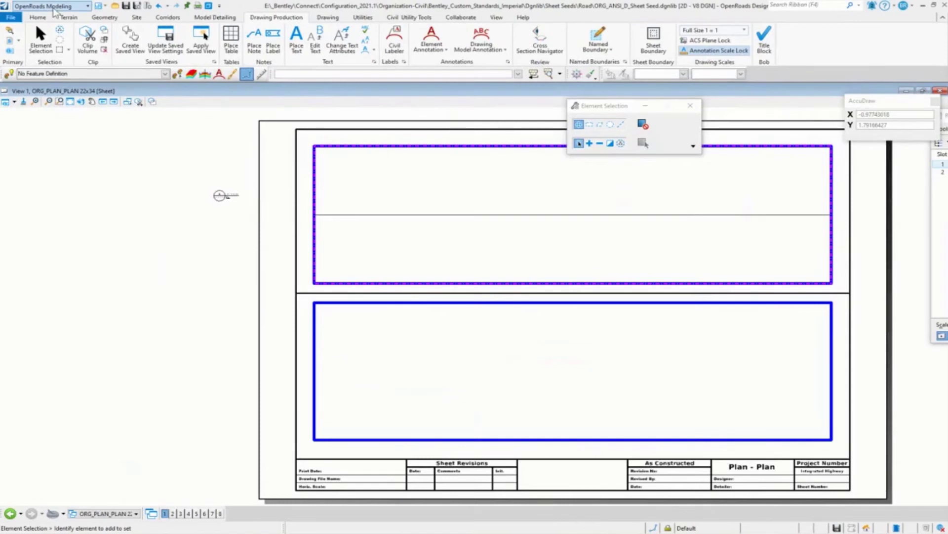
- Switch to the Admin workflow and start a Civil Plan drawing boundary at 1"=20' scale
click(88, 7)
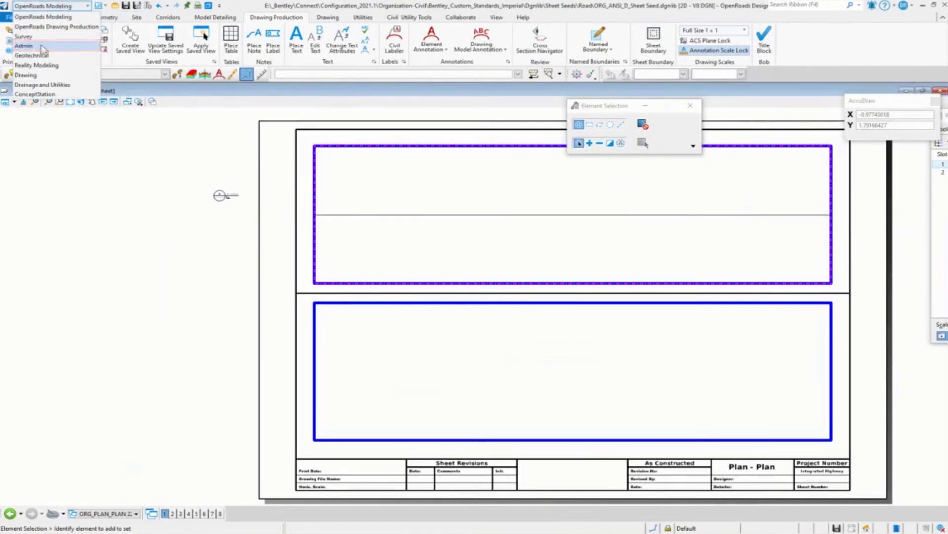
click(42, 46)
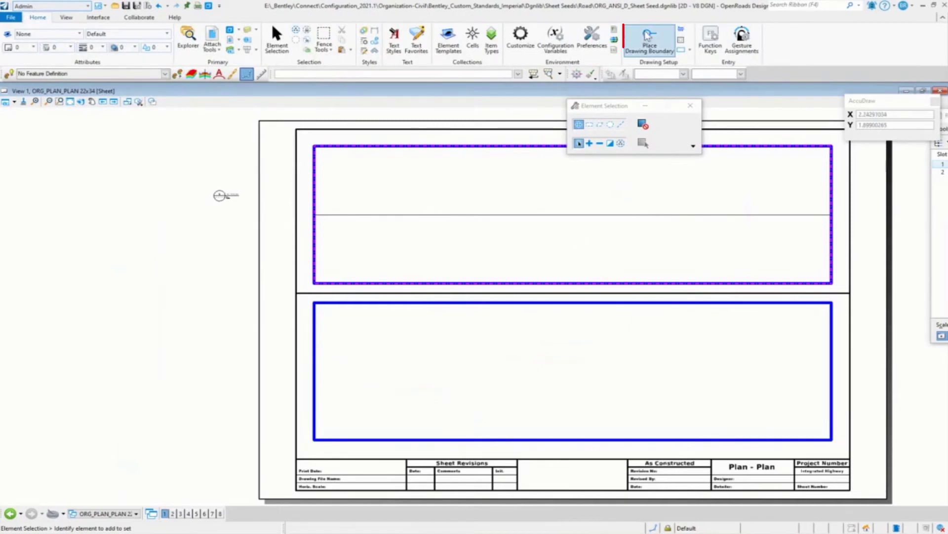
click(659, 40)
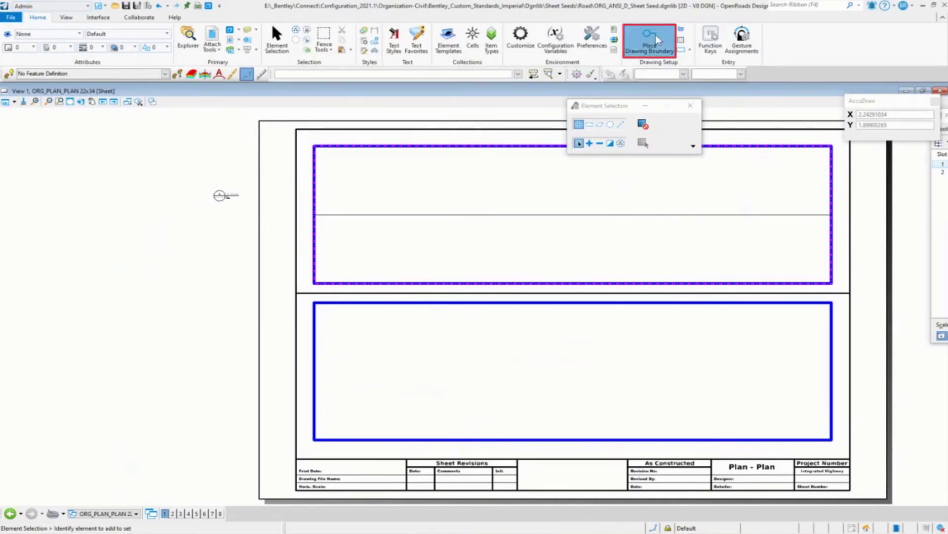
click(678, 147)
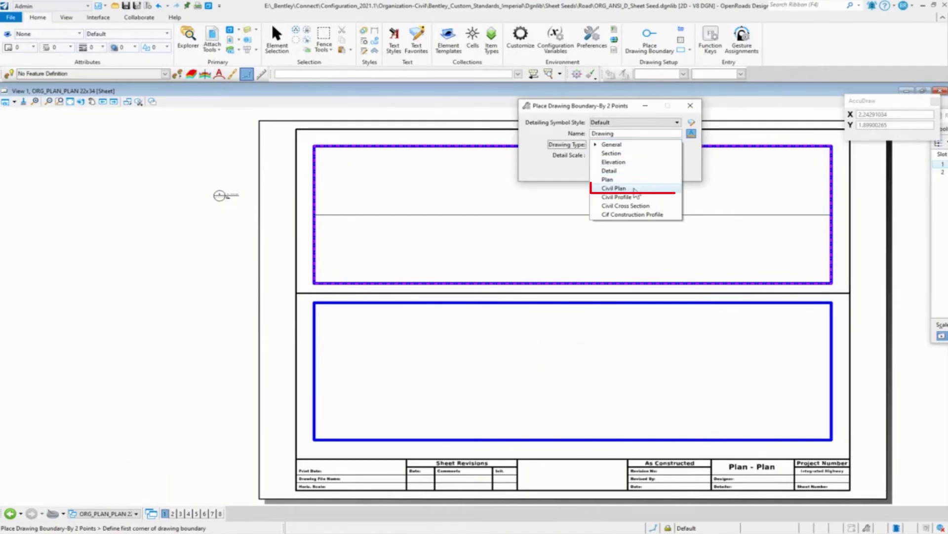
click(642, 188)
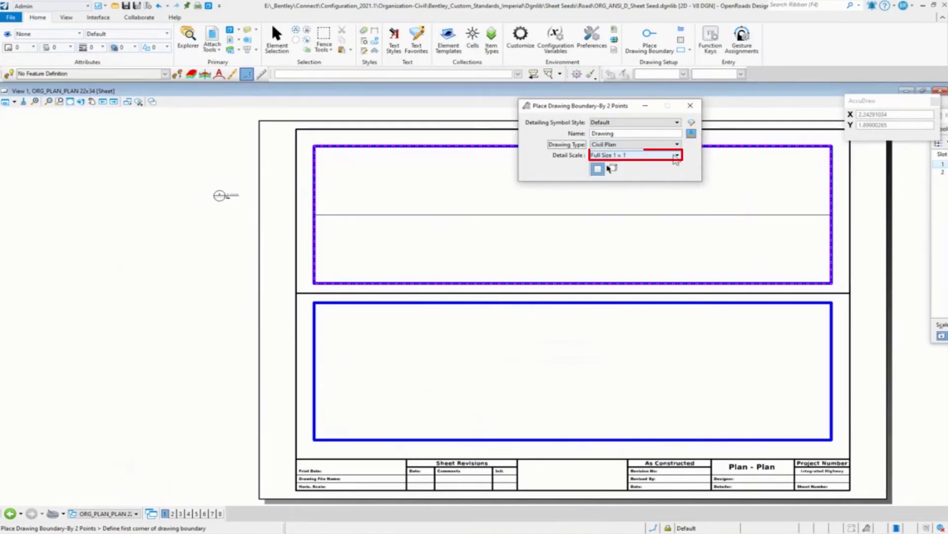
click(677, 155)
click(605, 282)
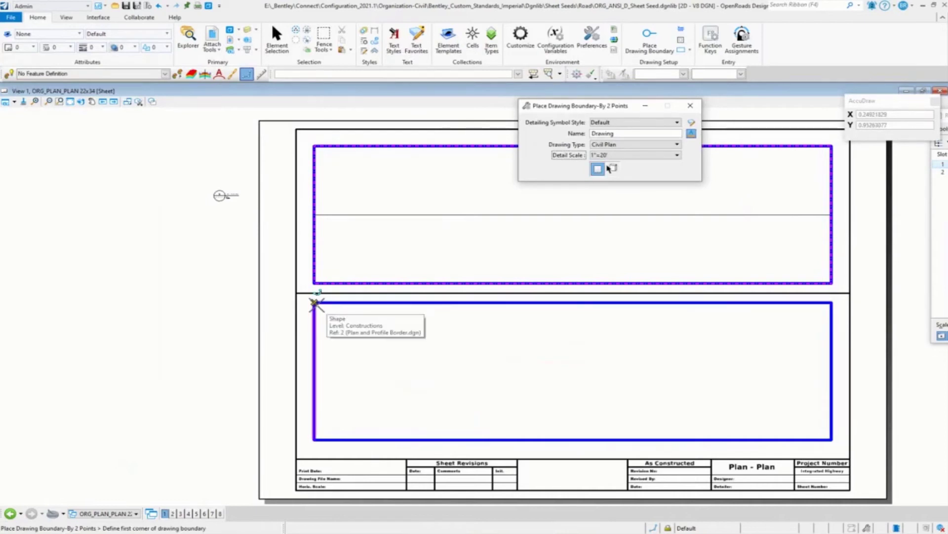
- Draw the boundary around the lower frame and place its symbol in the left margin
click(316, 303)
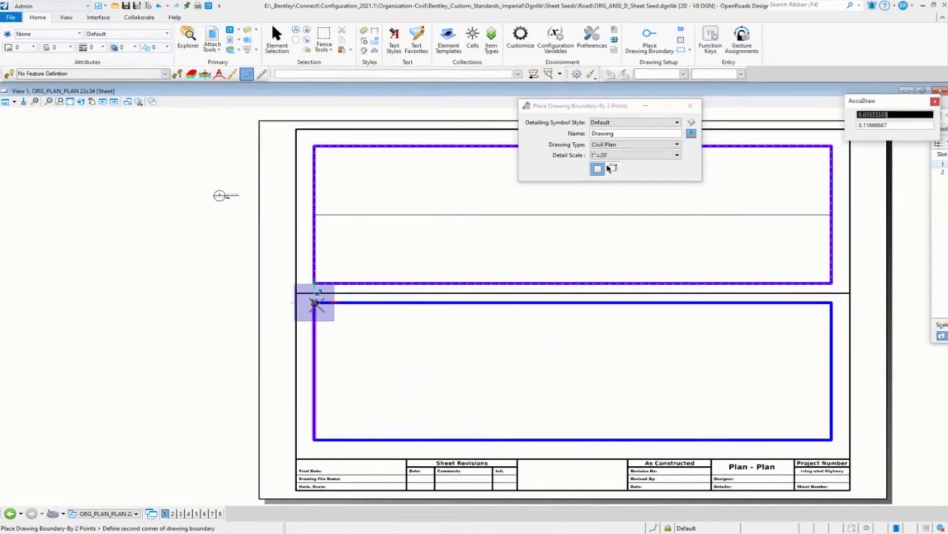
click(831, 438)
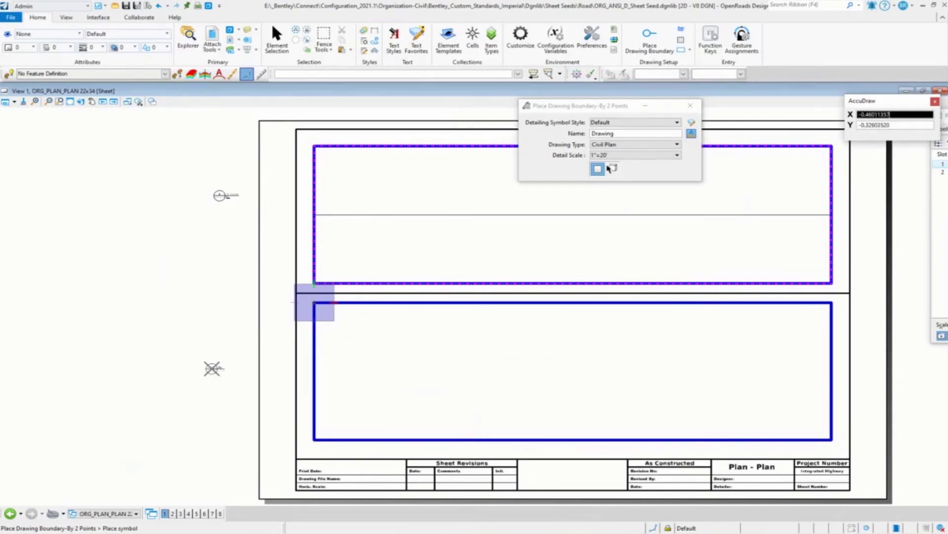
click(213, 367)
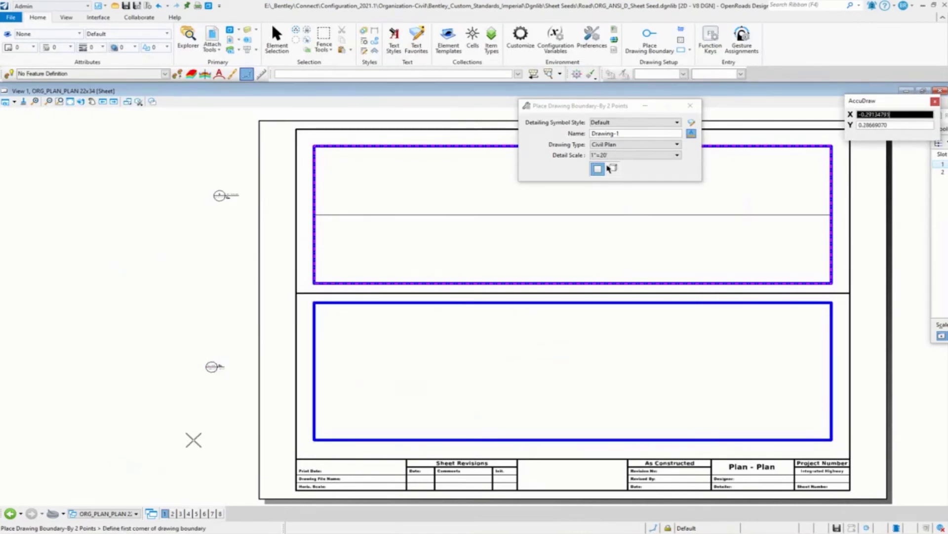
click(691, 106)
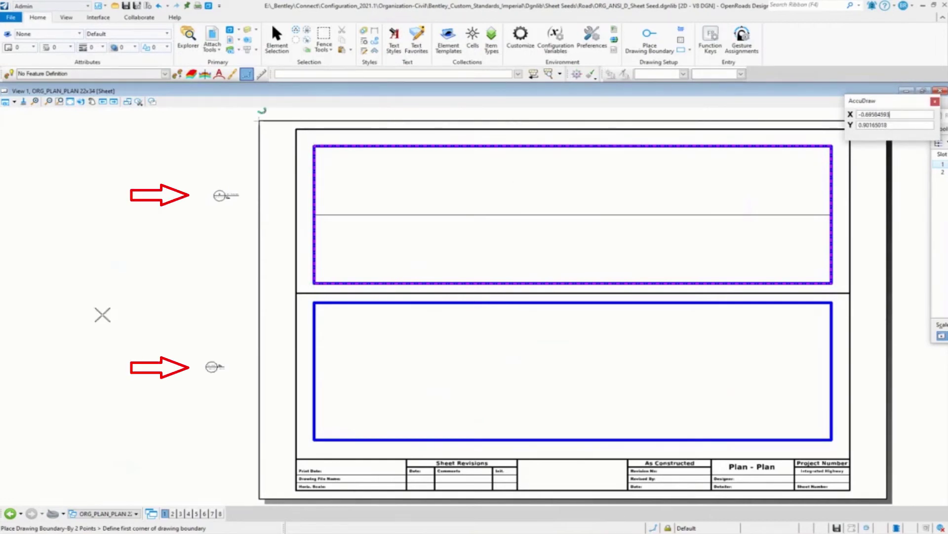
click(277, 39)
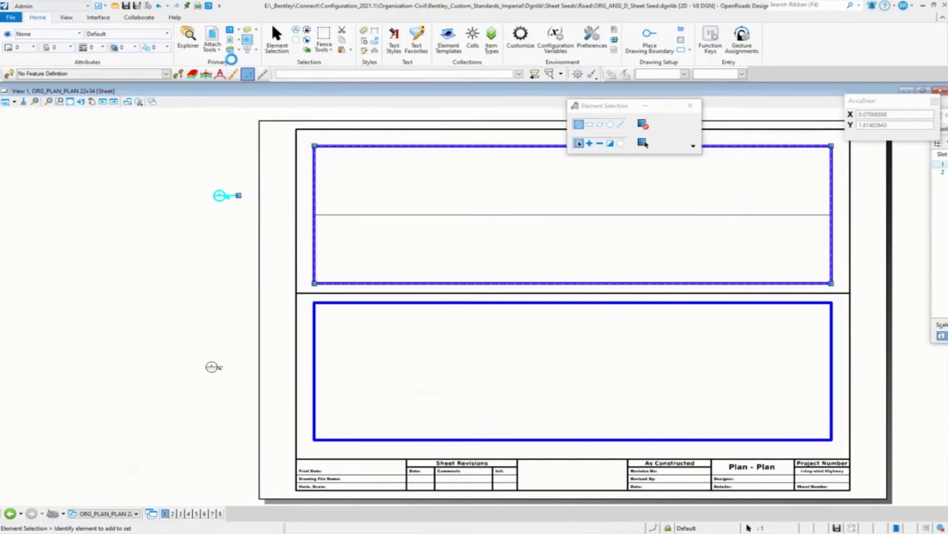
- Rename the upper drawing boundary to ORG_PLAN_PLAN 22x34 - TOP in its Properties
click(248, 44)
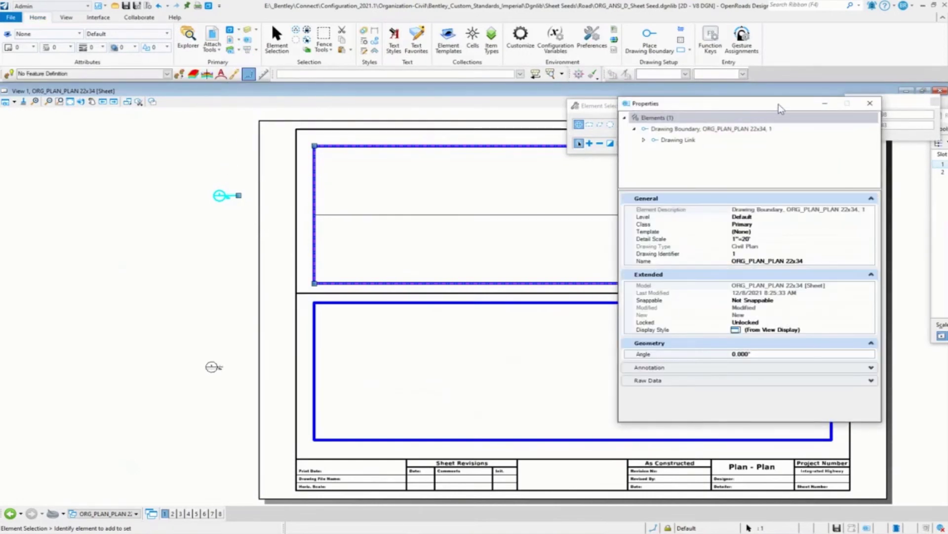
drag(781, 109, 251, 117)
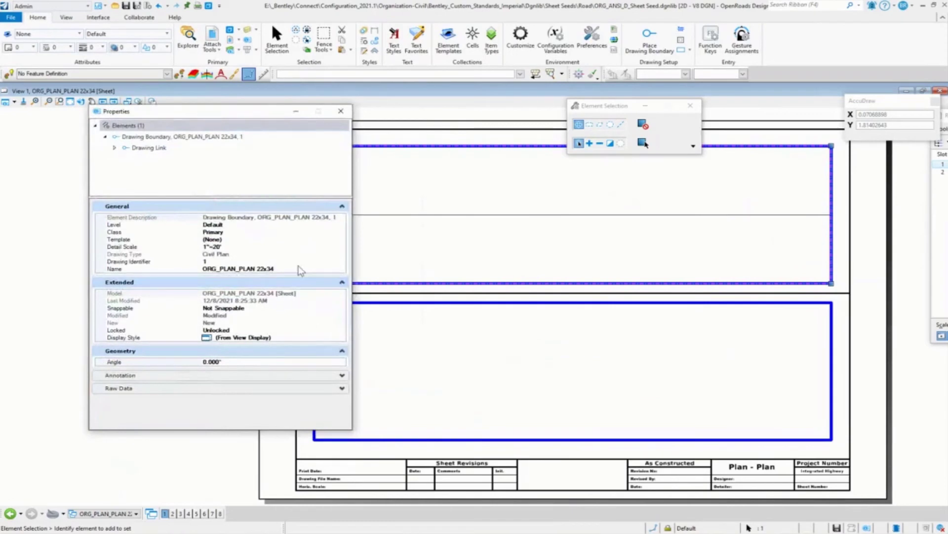
click(311, 268)
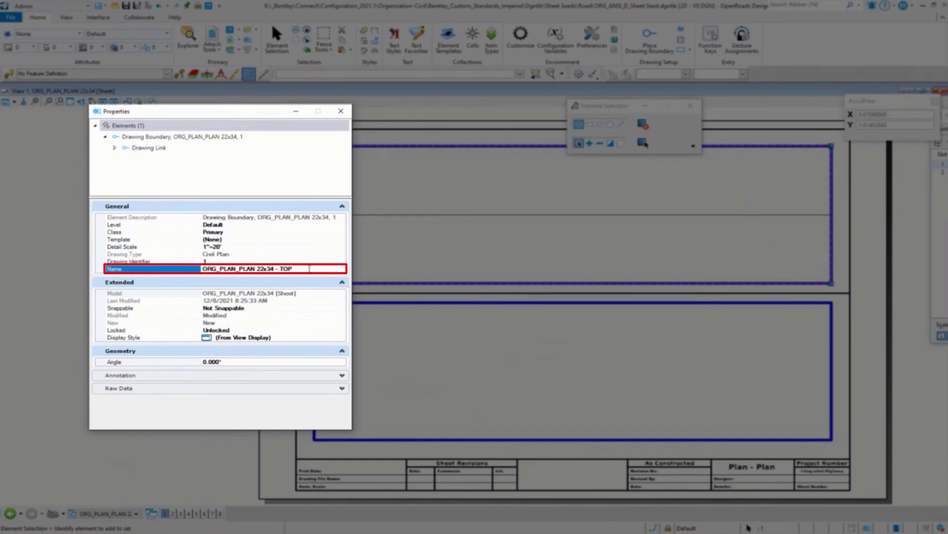
key(shift+Left)
key(shift+Left)
key(shift+Left)
key(shift+Left)
key(shift+Left)
key(shift+Left)
key(shift+Left)
key(shift+Left)
key(shift+Left)
key(shift+Left)
key(shift+Left)
key(shift+Left)
key(shift+Left)
key(shift+Left)
key(shift+Left)
key(shift+Left)
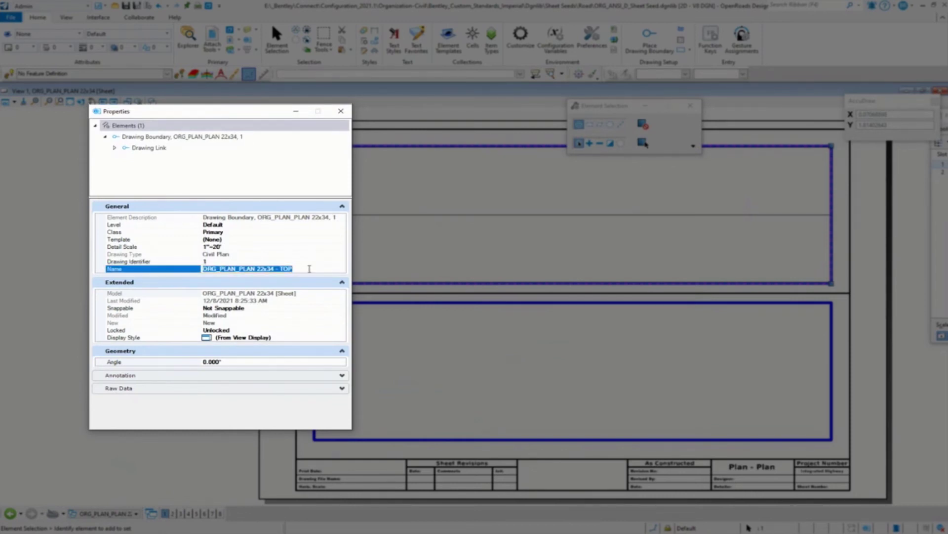
key(Return)
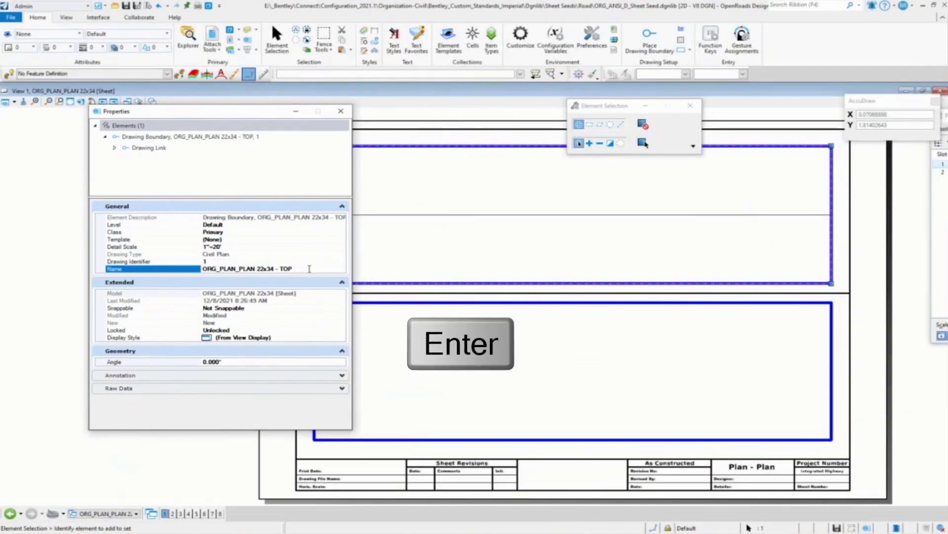
drag(198, 112, 572, 101)
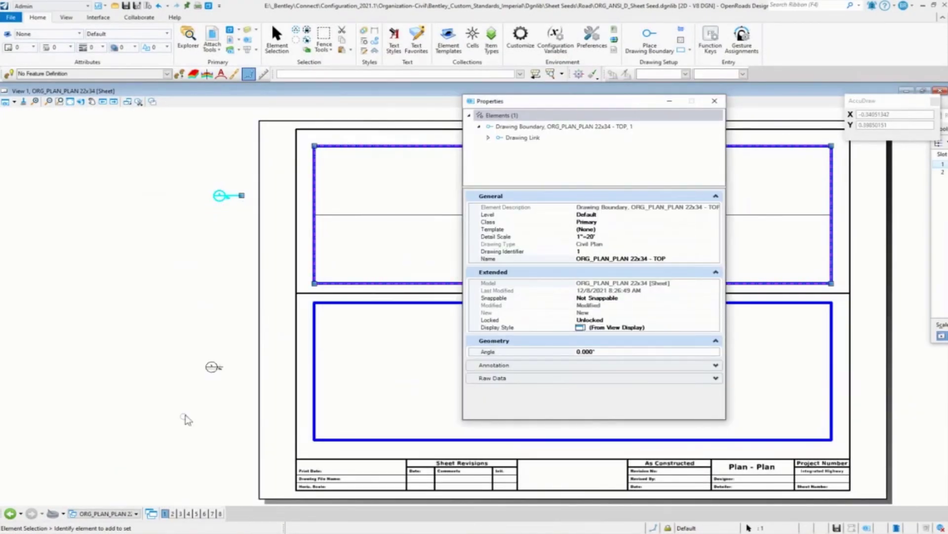
- Give the lower boundary the Name ORG_PLAN_PLAN 22x34 - BOTTOM via Properties
click(214, 376)
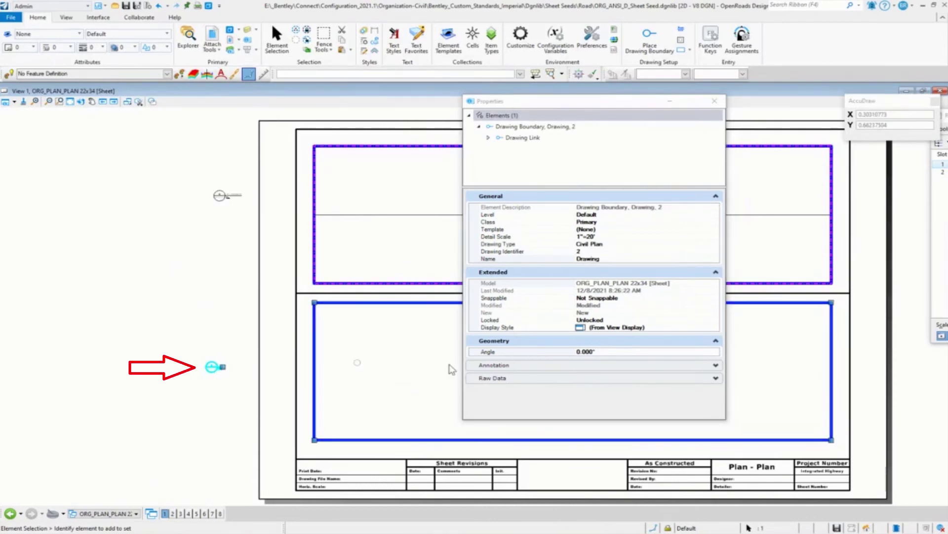
click(616, 258)
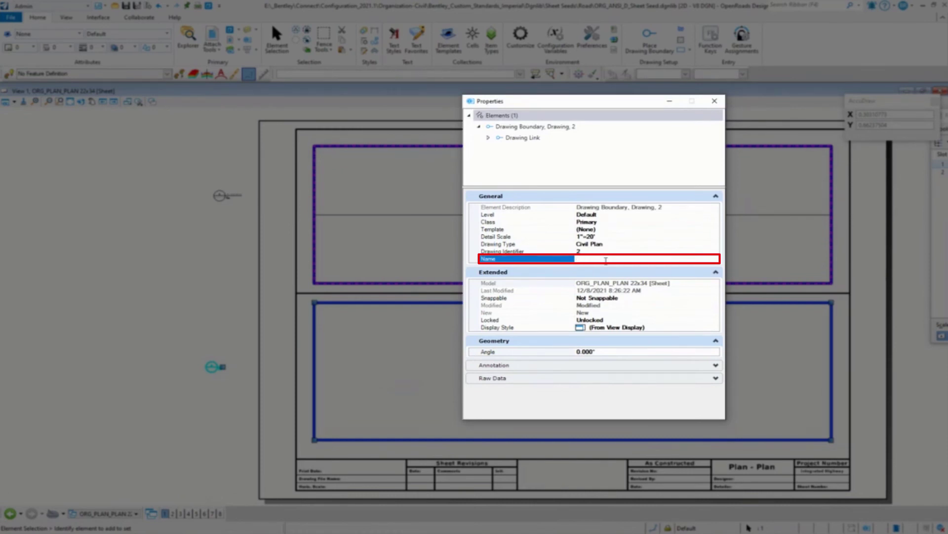
text(ORG_PLAN_PLAN 22x34 - TOP)
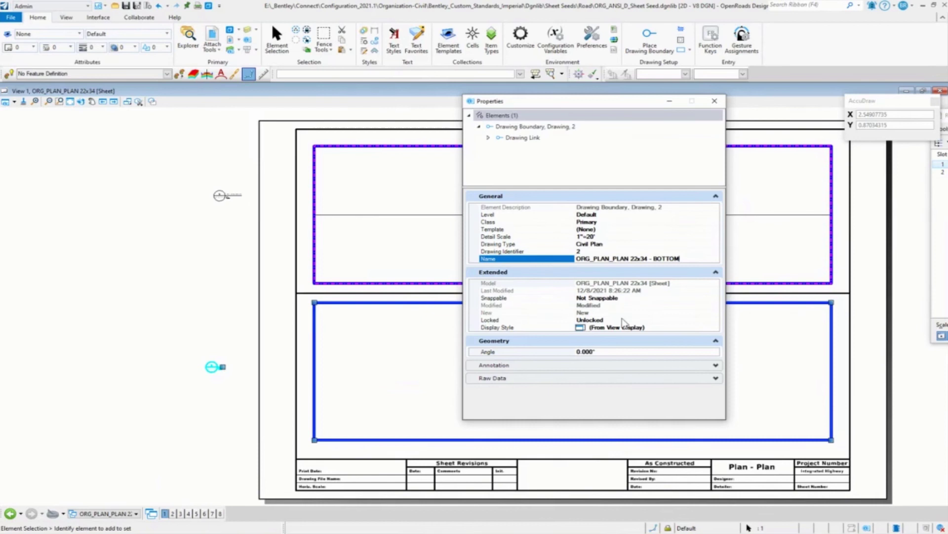
scroll(576, 499, down, 2)
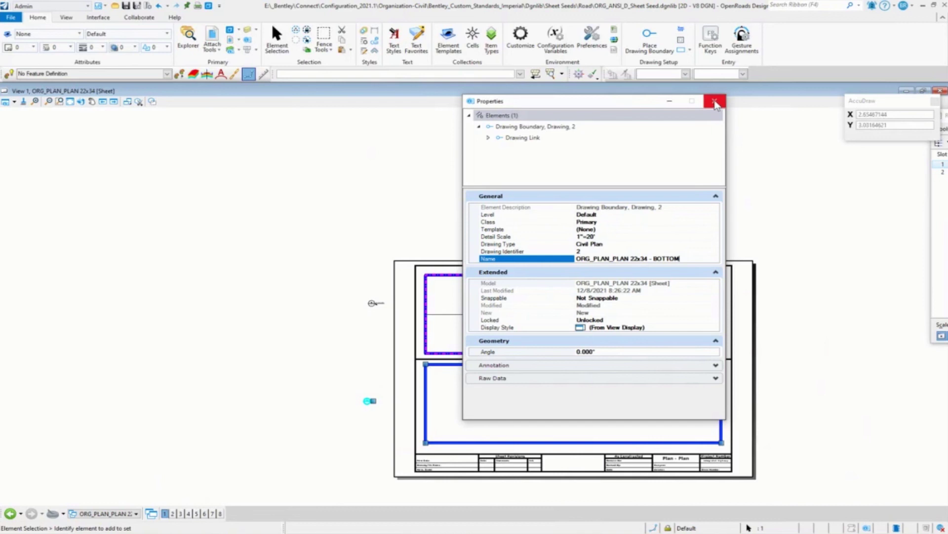
- Close Properties, turn off the blue frame's level with Level Off, and fit the whole sheet in view
click(714, 102)
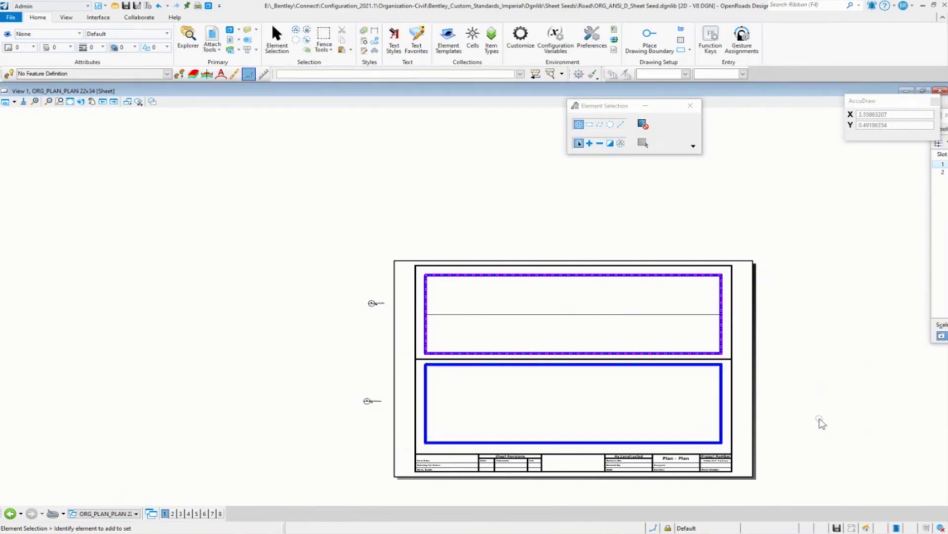
right_click(821, 422)
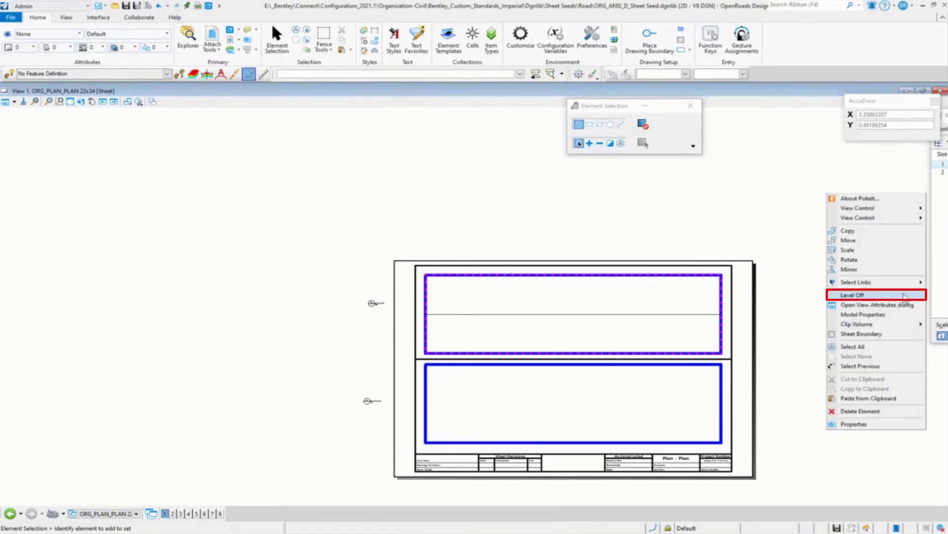
click(862, 295)
click(719, 374)
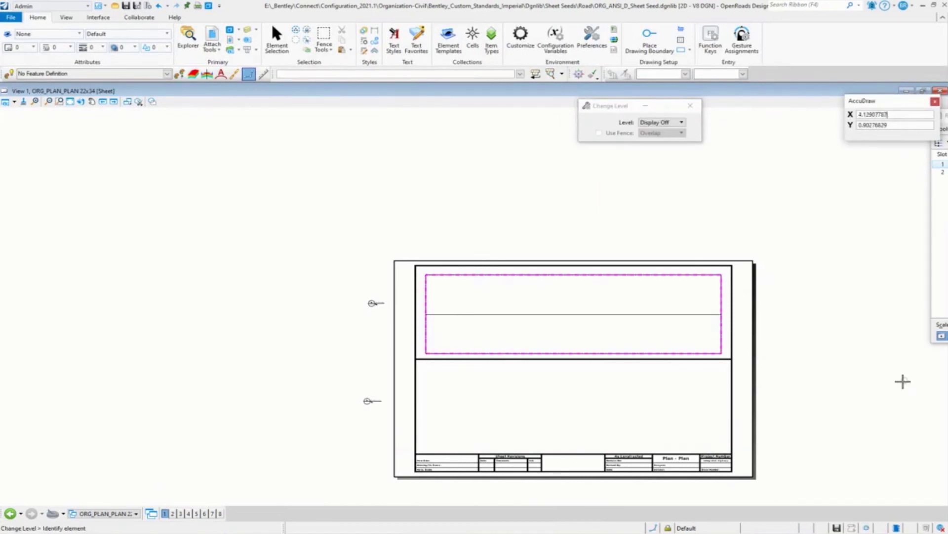
click(70, 101)
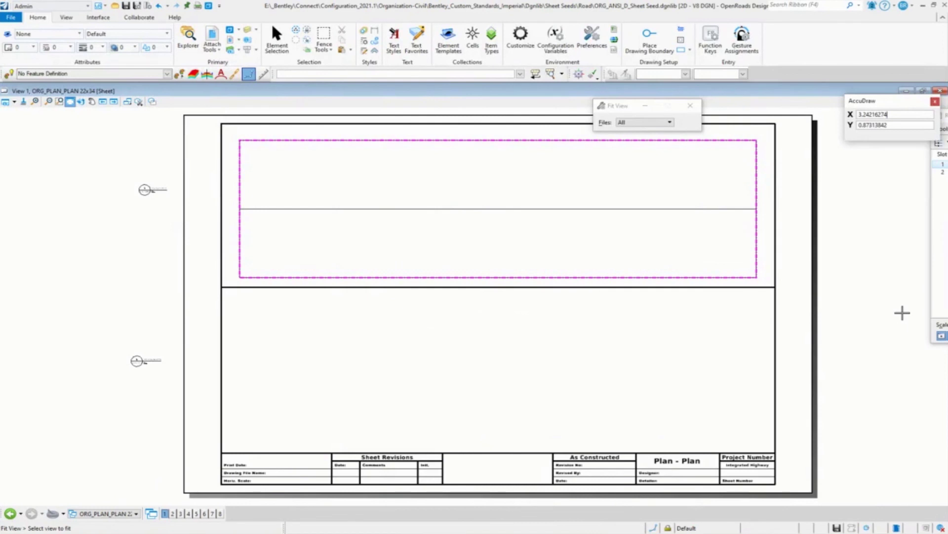
- Save the ORG_PLAN_PLAN 22x34 sheet seed's settings so the blue frames stay hidden
click(139, 101)
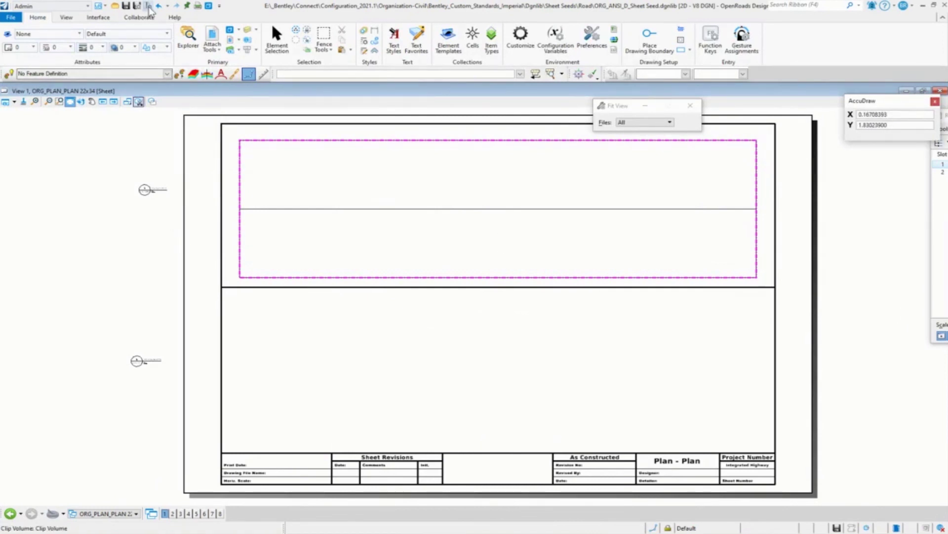
click(136, 6)
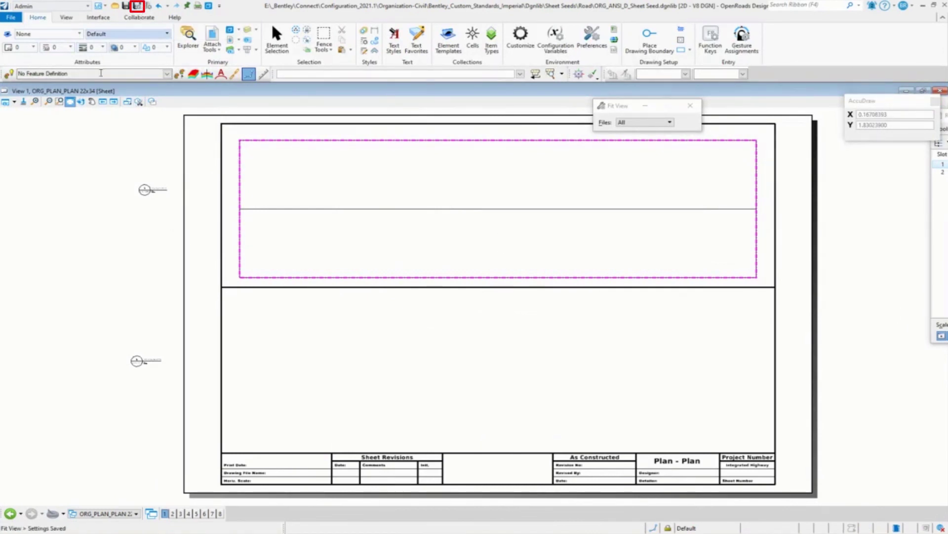